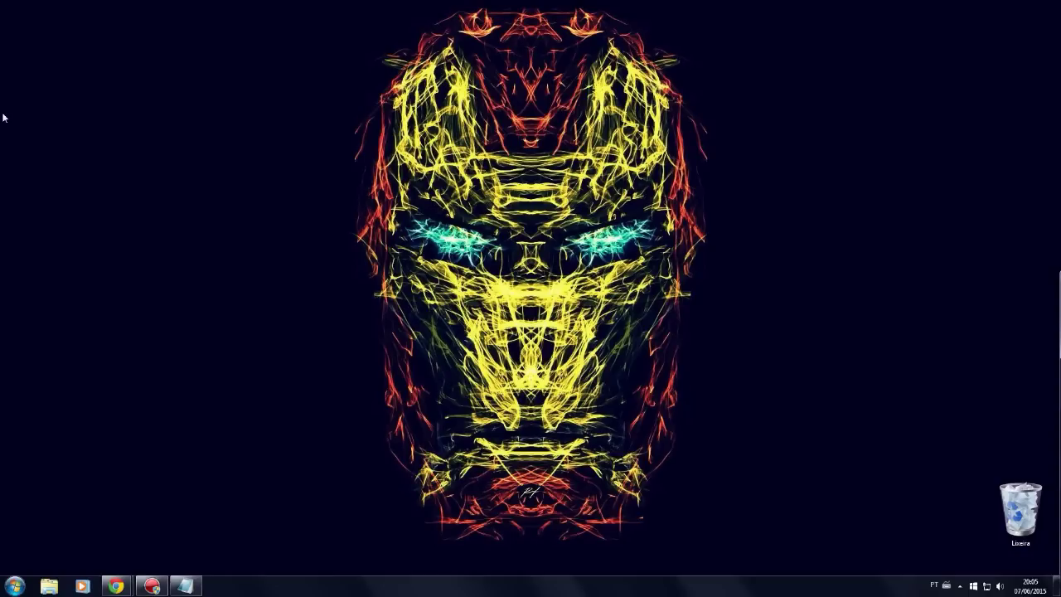
Step: Browse to Arquivos de Programas (x86) on Disco Local (C:) and select the Super Tela folder
left_click(49, 586)
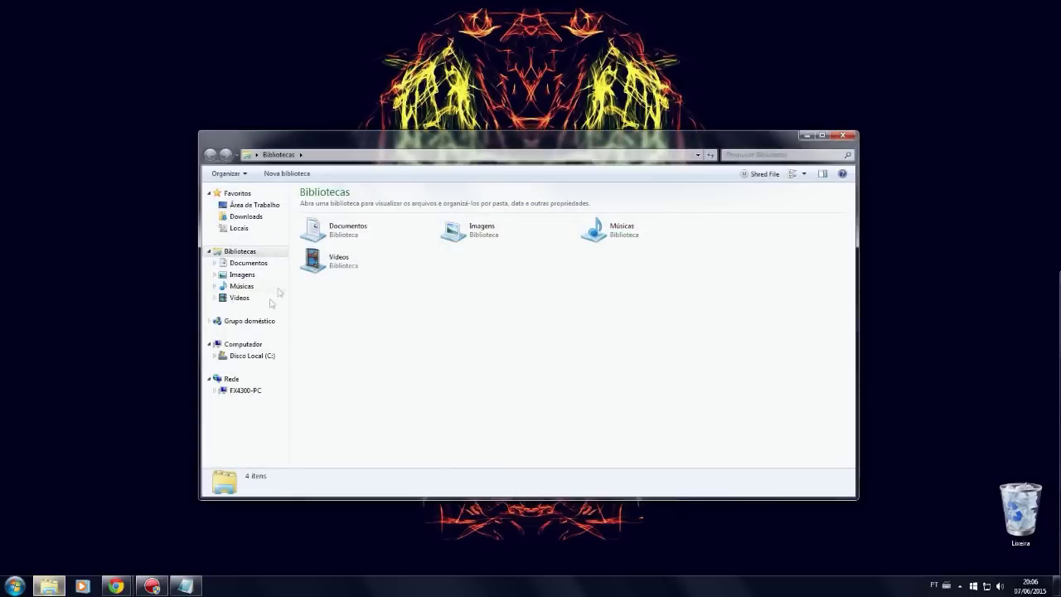
left_click(253, 355)
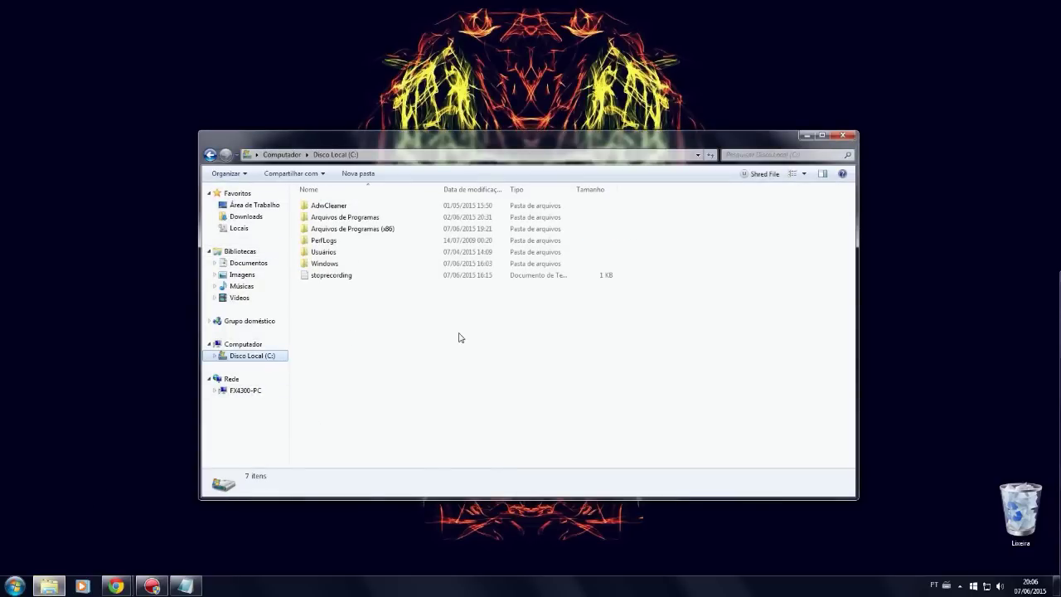
double_click(352, 230)
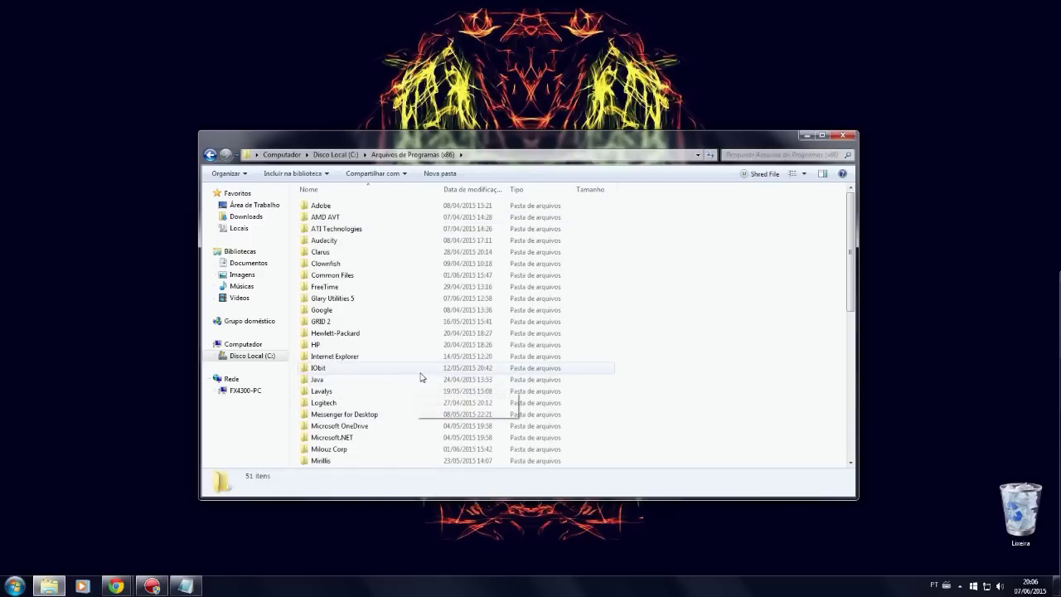
scroll(417, 388, "down", 6)
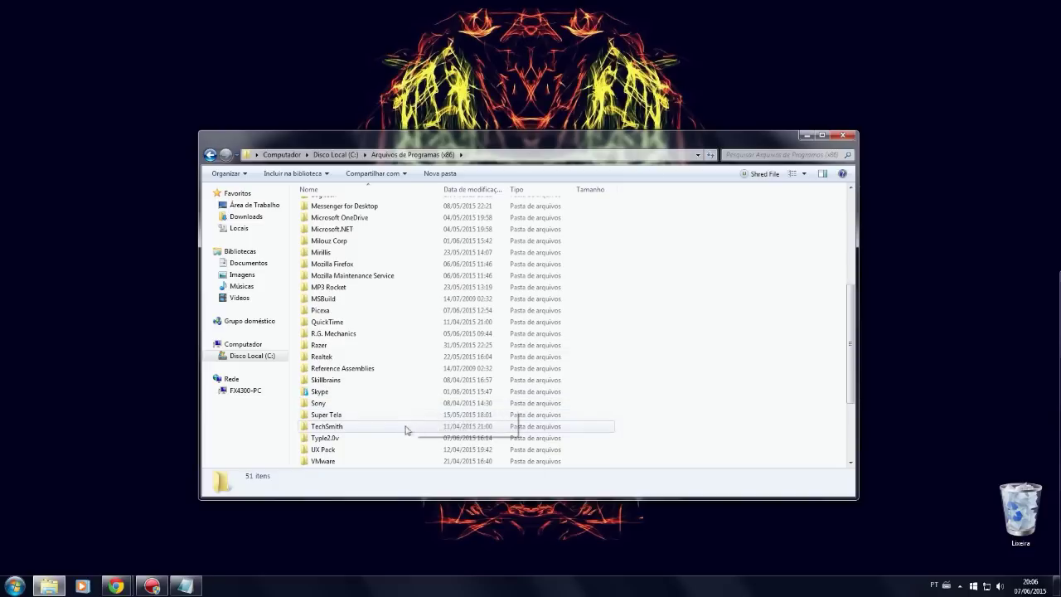
left_click(342, 416)
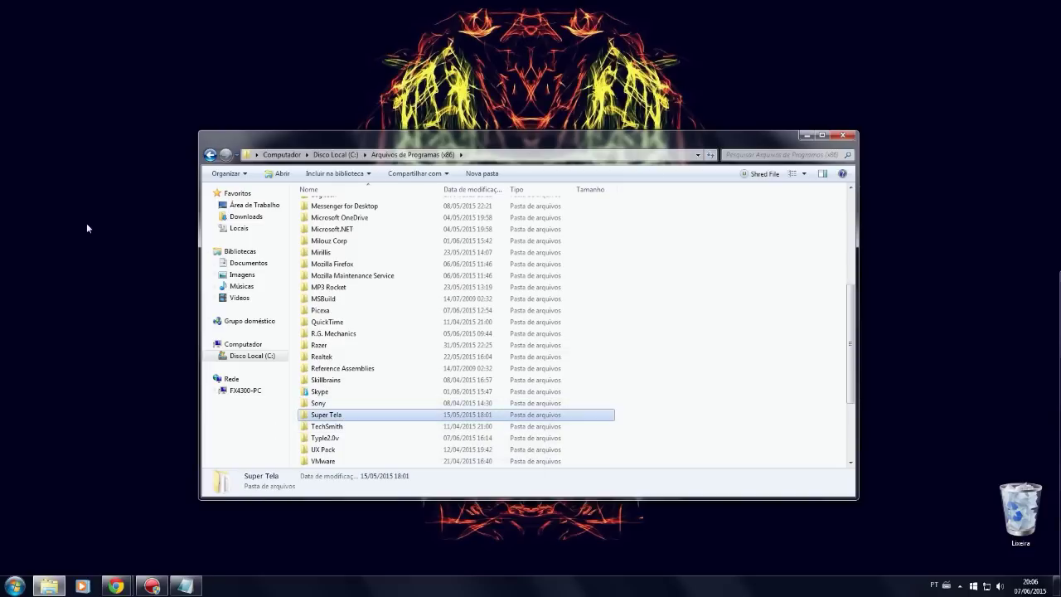
Step: Place an Audacity shortcut on the desktop, moving the folder window aside to make room for it
key("super")
left_click_drag(41, 432, 93, 133)
left_click_drag(342, 136, 658, 290)
left_click_drag(99, 155, 95, 51)
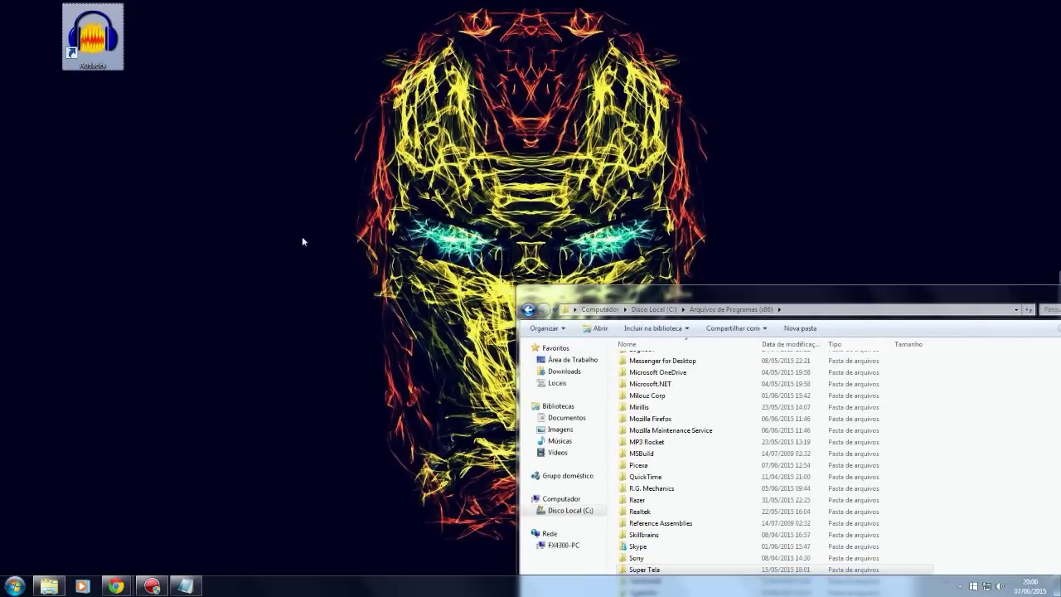
Step: Examine the Audacity shortcut's properties for its target location, and close them
right_click(99, 42)
left_click(133, 324)
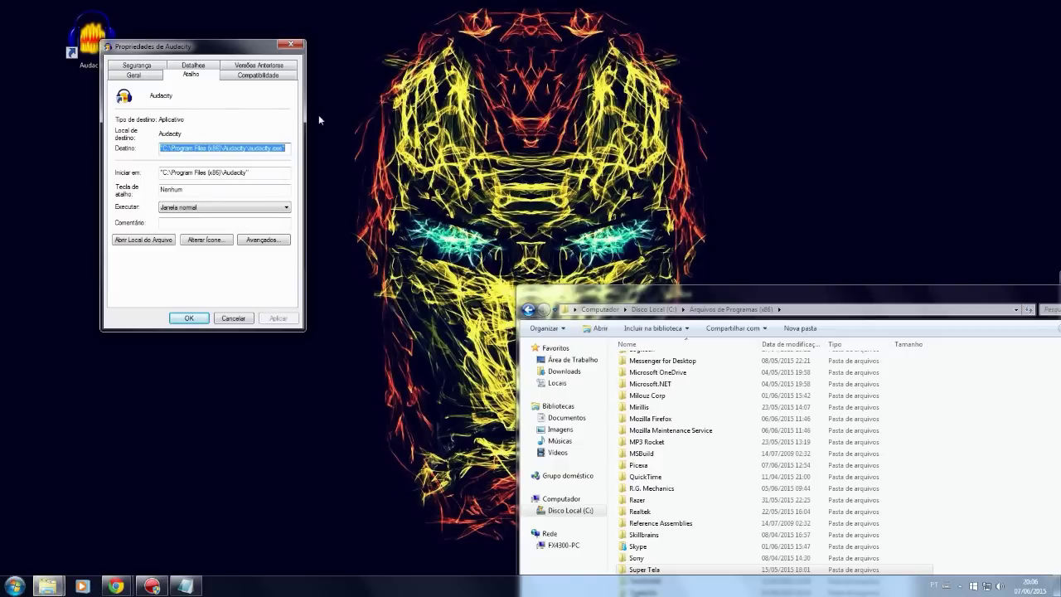
left_click(292, 42)
Step: Bring the folder window back to the middle of the desktop and open the Super Tela folder
left_click_drag(622, 292, 438, 159)
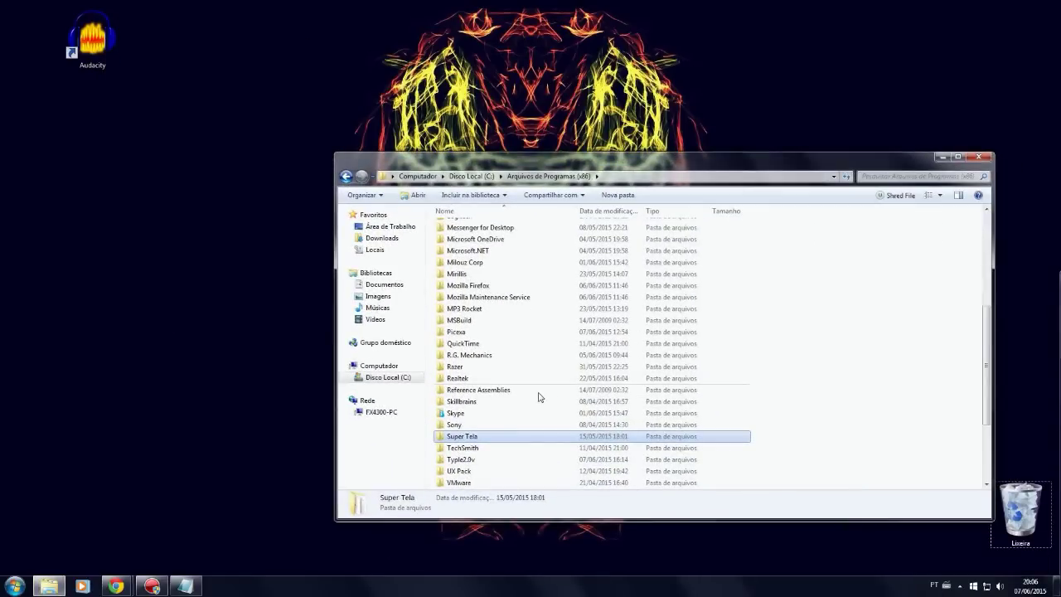
double_click(474, 436)
left_click_drag(559, 444, 357, 143)
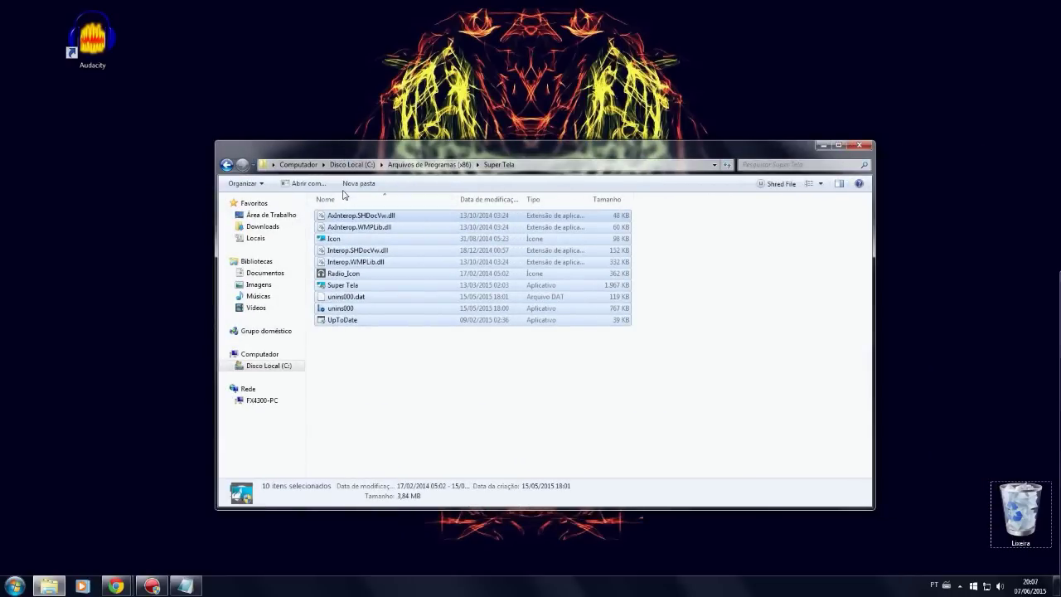
left_click_drag(339, 234, 322, 253)
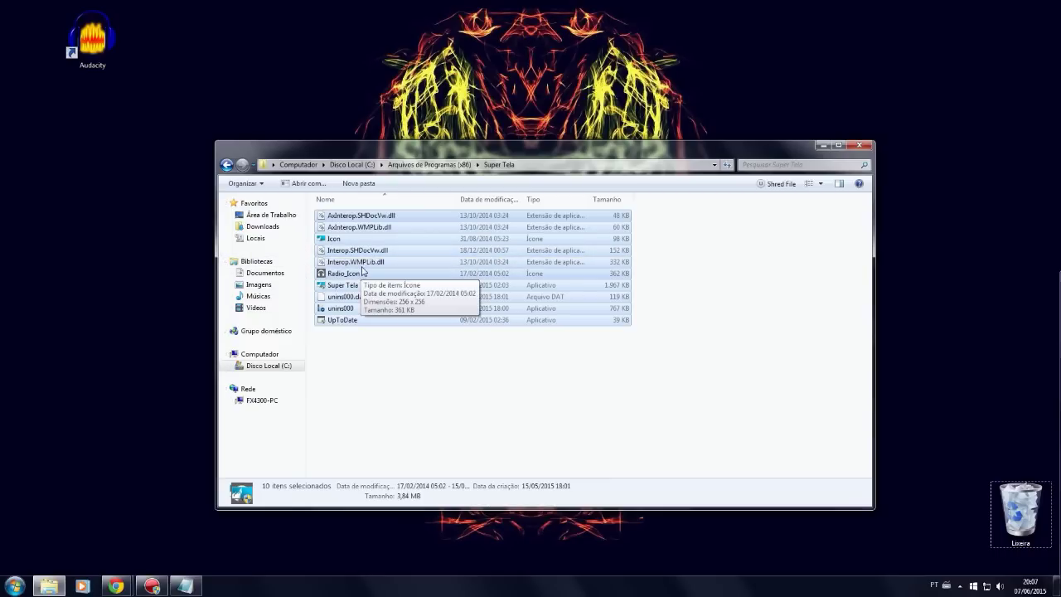
left_click(455, 434)
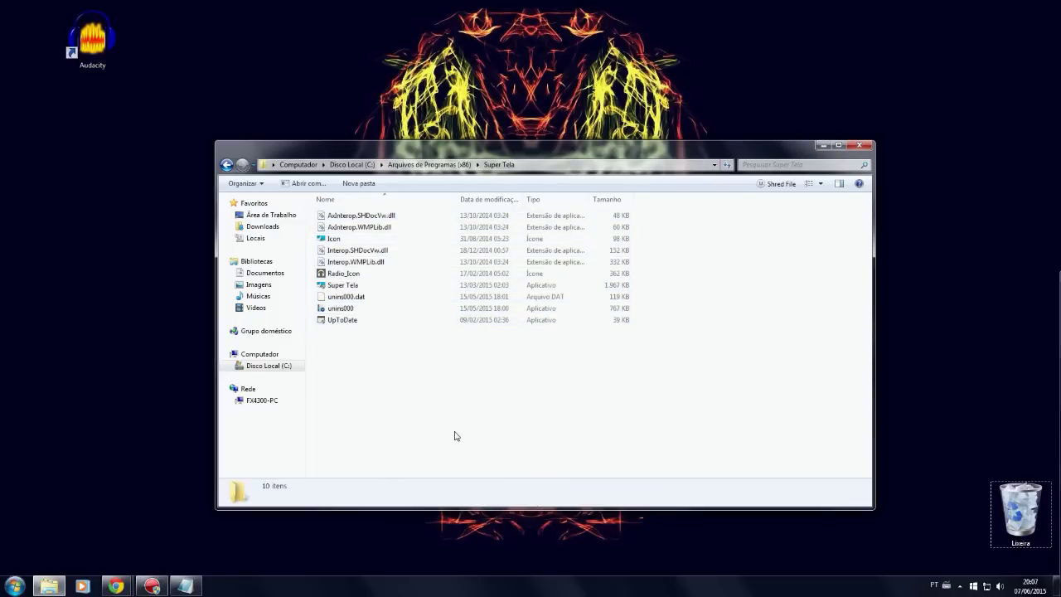
Step: Select all files in the Super Tela folder and start adding them to a WinRAR archive
key("ctrl+a")
right_click(399, 250)
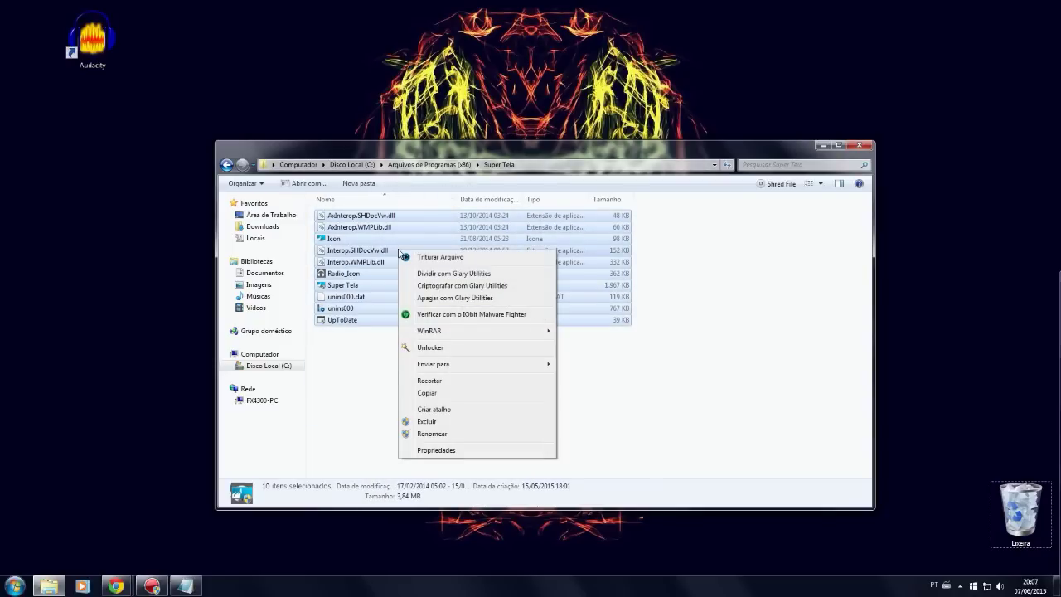
mouse_move(431, 367)
mouse_move(435, 332)
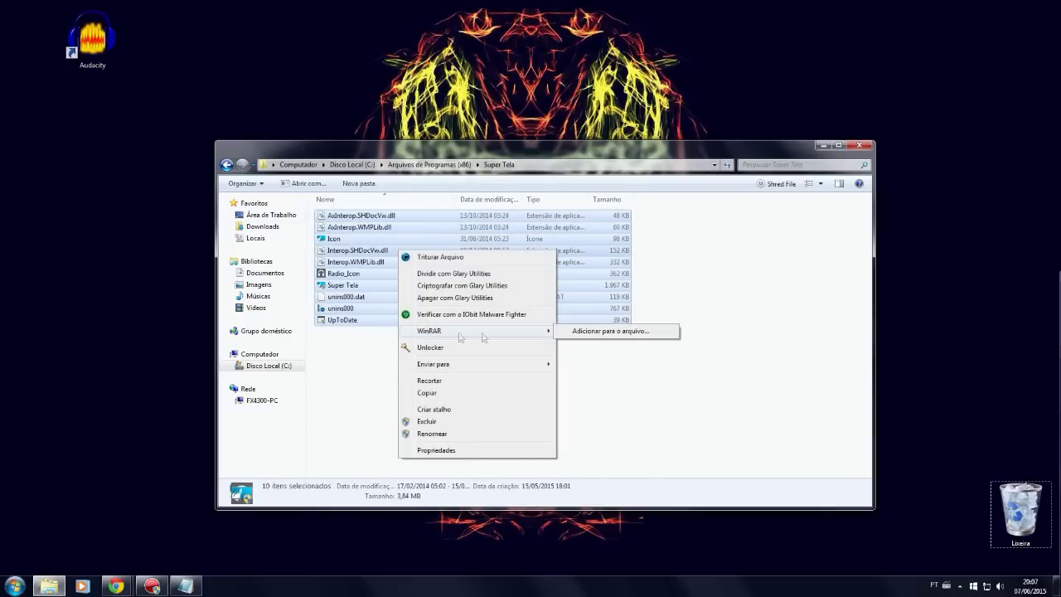
left_click(596, 332)
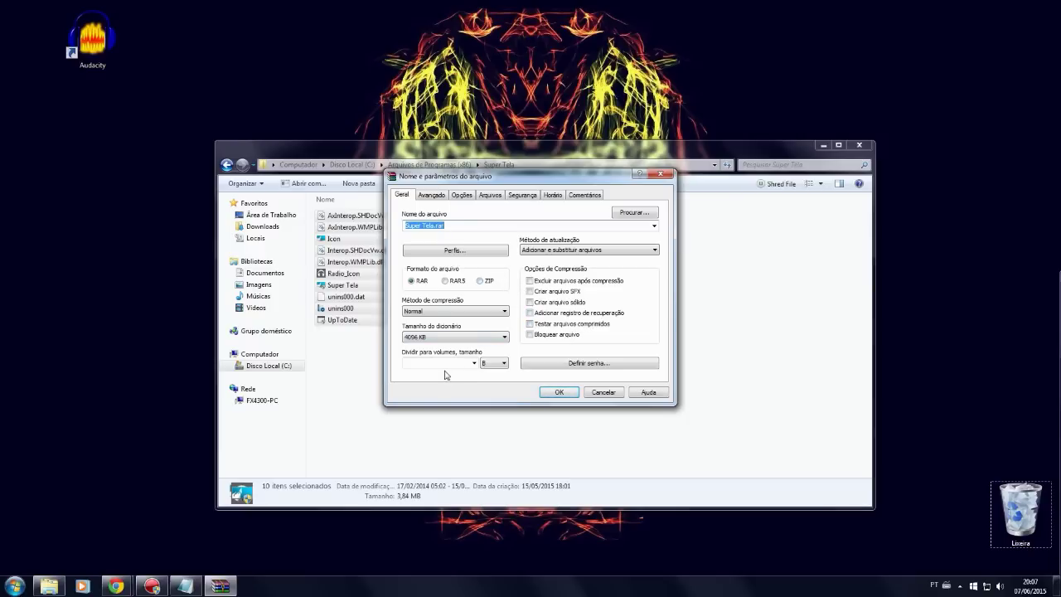
Step: Set the compression method to Armazenar, enable SFX and solid archive creation, and keep the update method Adicionar e substituir arquivos
left_click(432, 312)
left_click(432, 321)
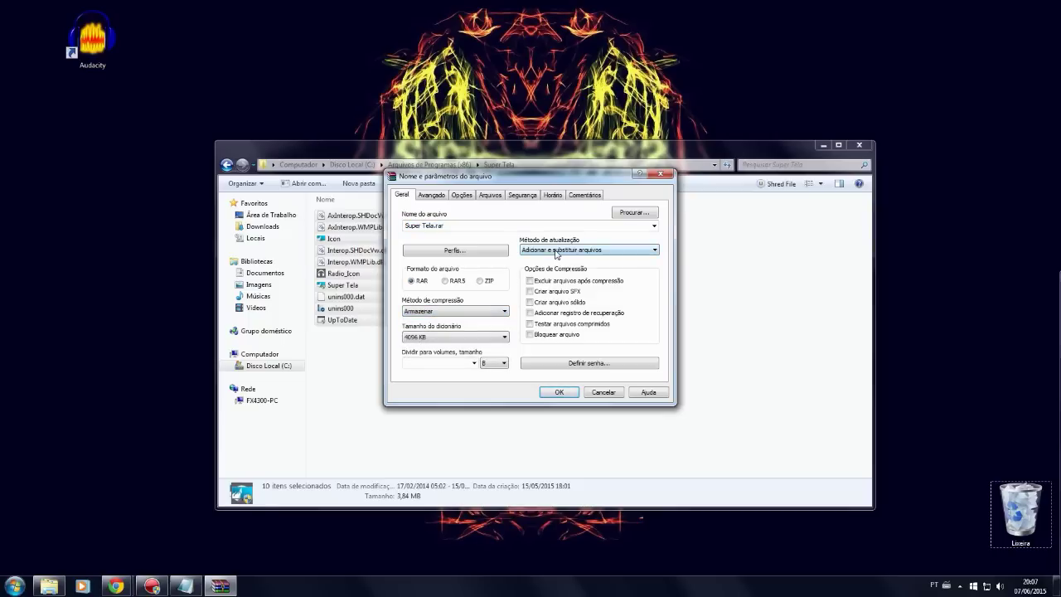
left_click(531, 292)
left_click(530, 302)
left_click(559, 251)
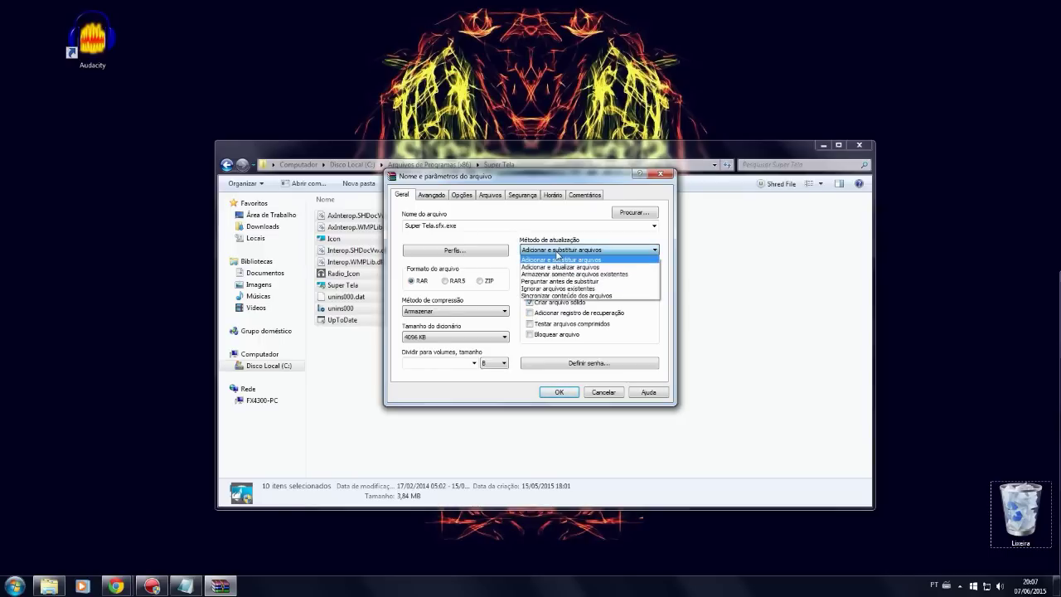
left_click(559, 259)
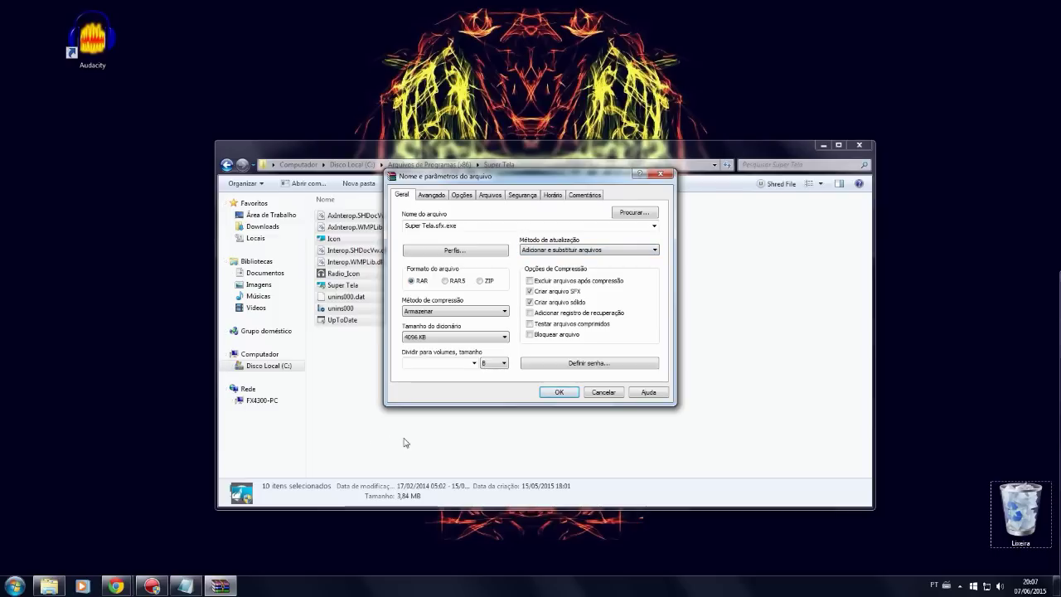
Step: In the advanced SFX options, set the extraction path to Super Tela.exe in the current folder and enable saving and restoring the path
left_click(437, 196)
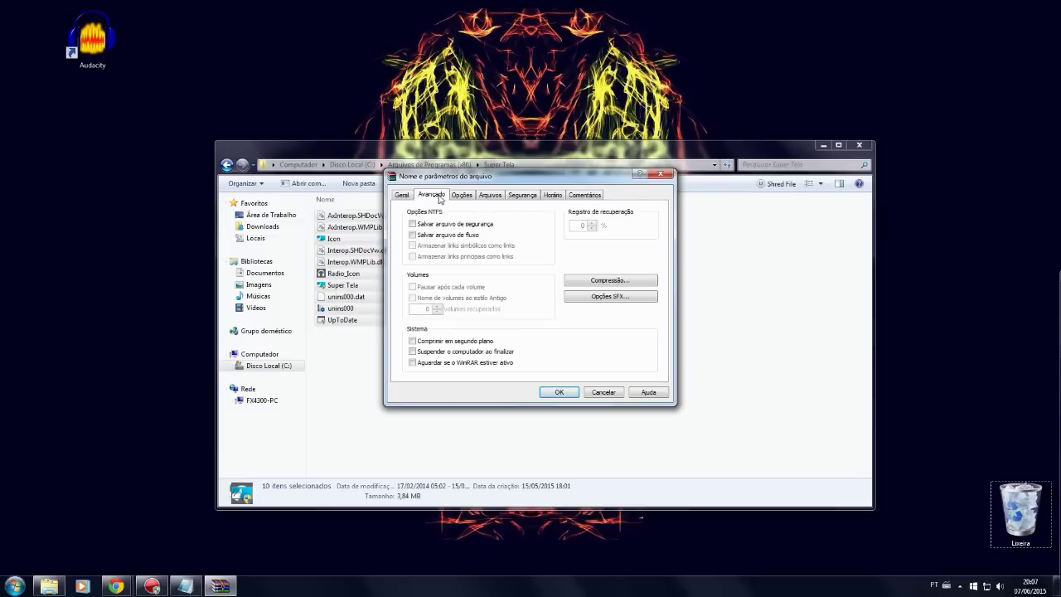
left_click(605, 296)
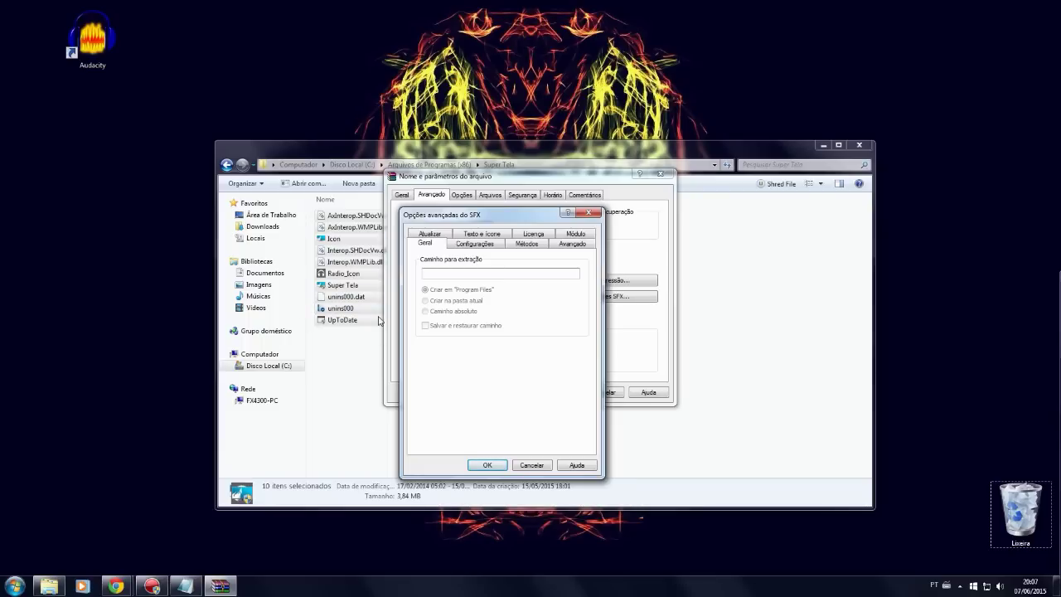
left_click_drag(354, 160, 295, 141)
left_click(219, 586)
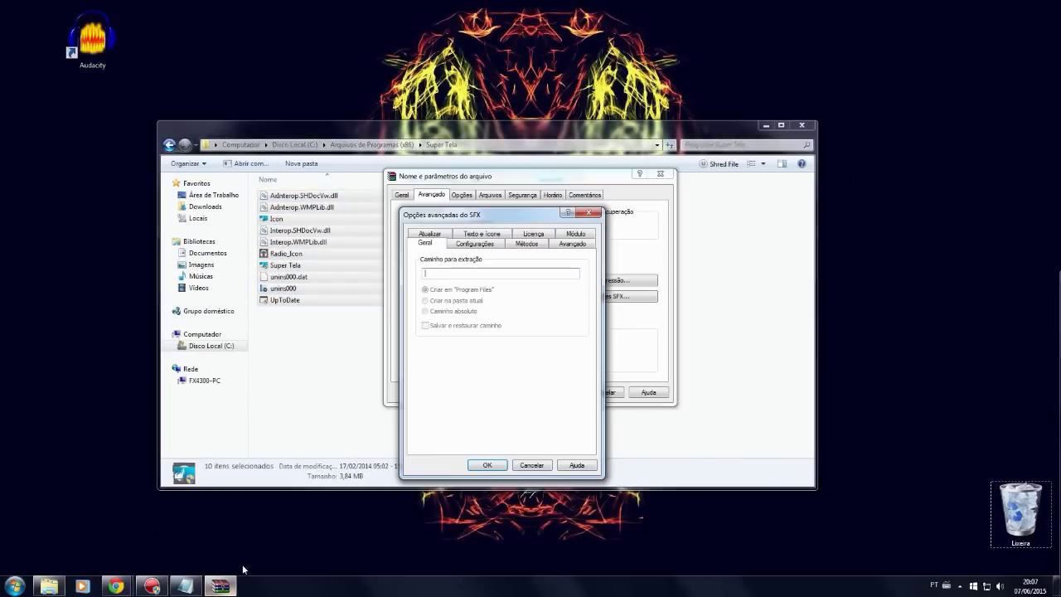
type("Super Tela.ex")
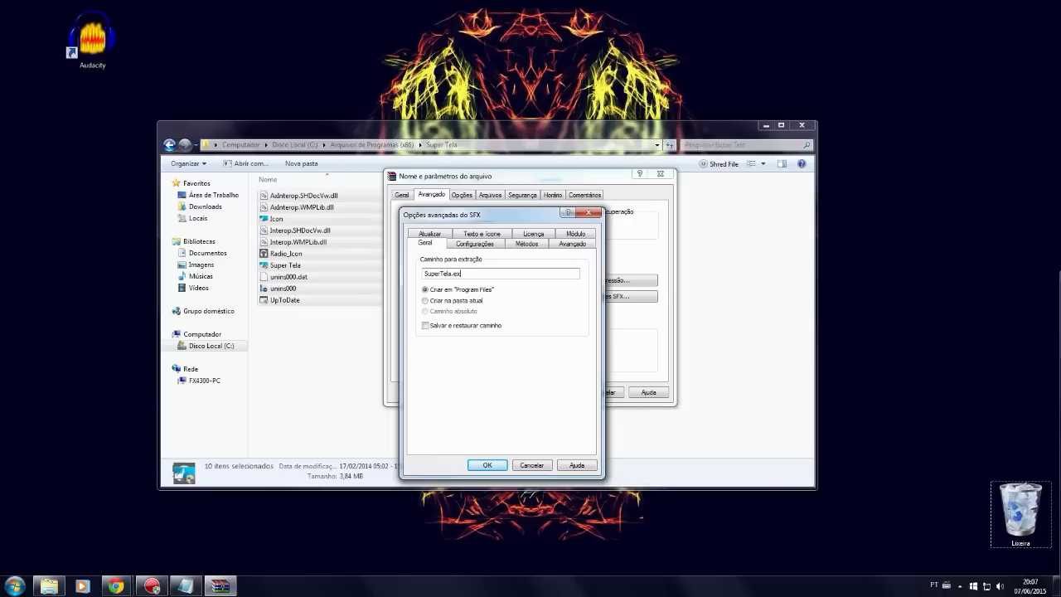
type("e")
key("Left")
key("Left")
key("Left")
key("Left")
key("Left")
key("Left")
key("Left")
key("Left")
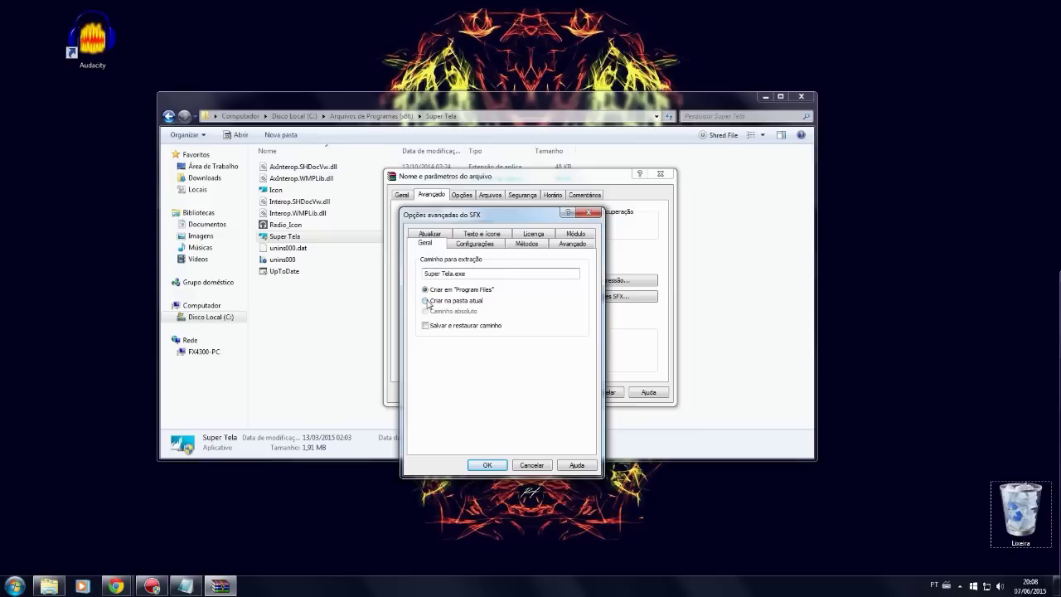
left_click(426, 301)
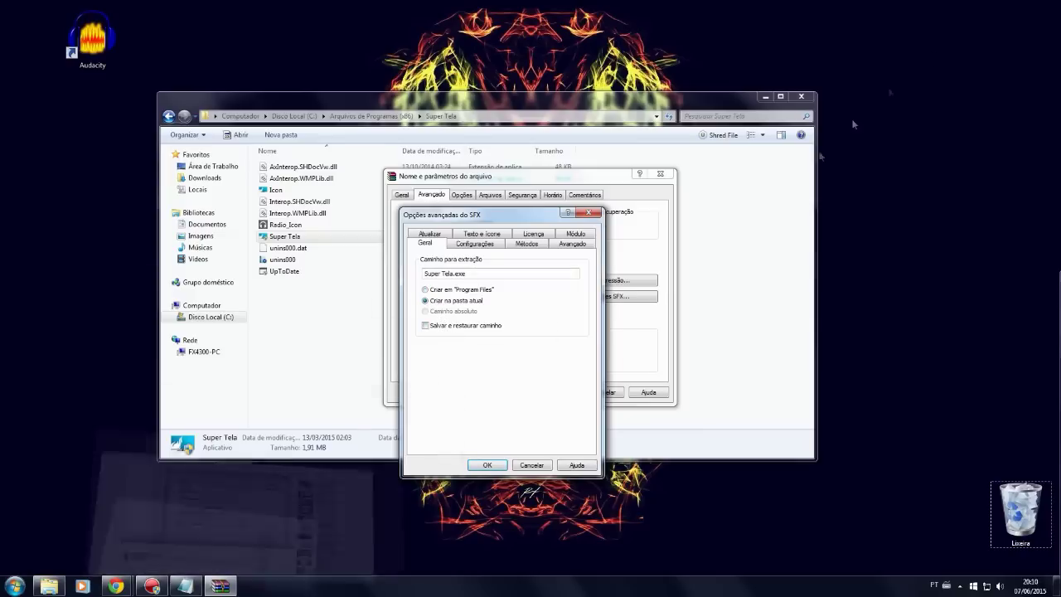
left_click(474, 326)
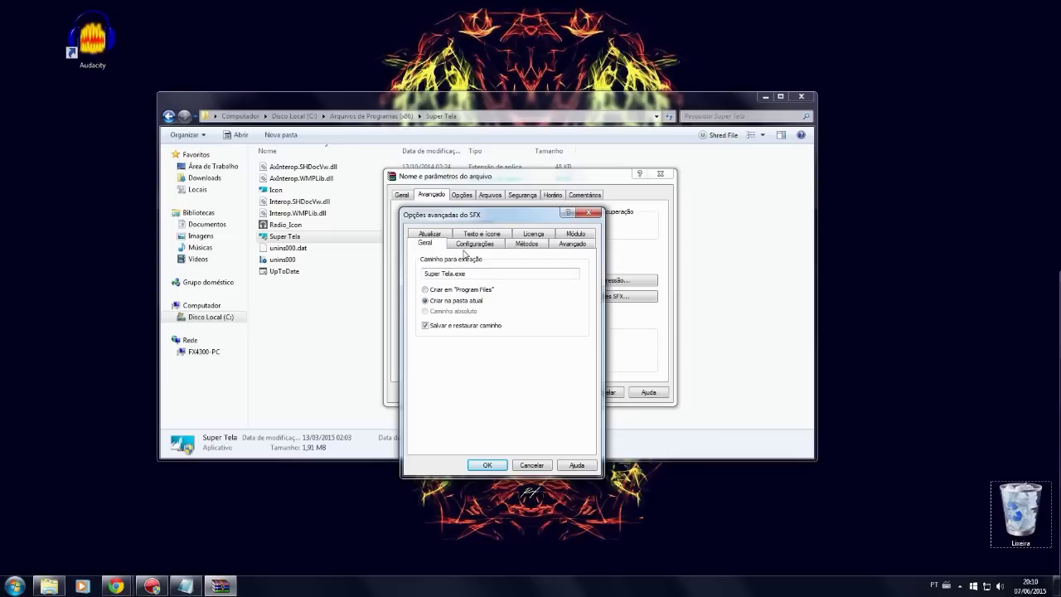
Step: Set Super Tela.exe as the program to run after extraction
left_click(473, 246)
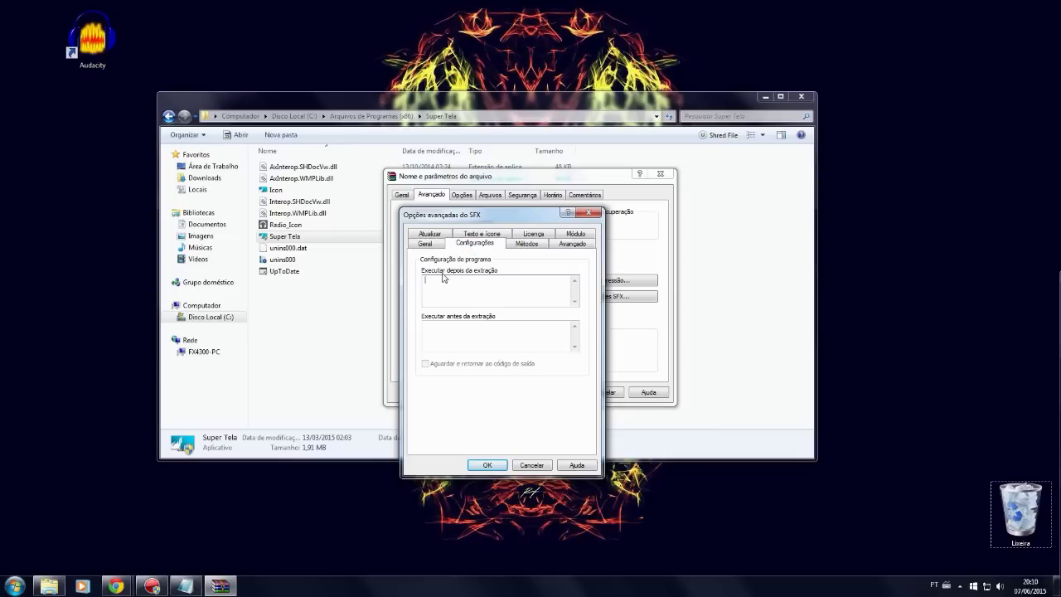
key("ctrl+v")
type(".ex")
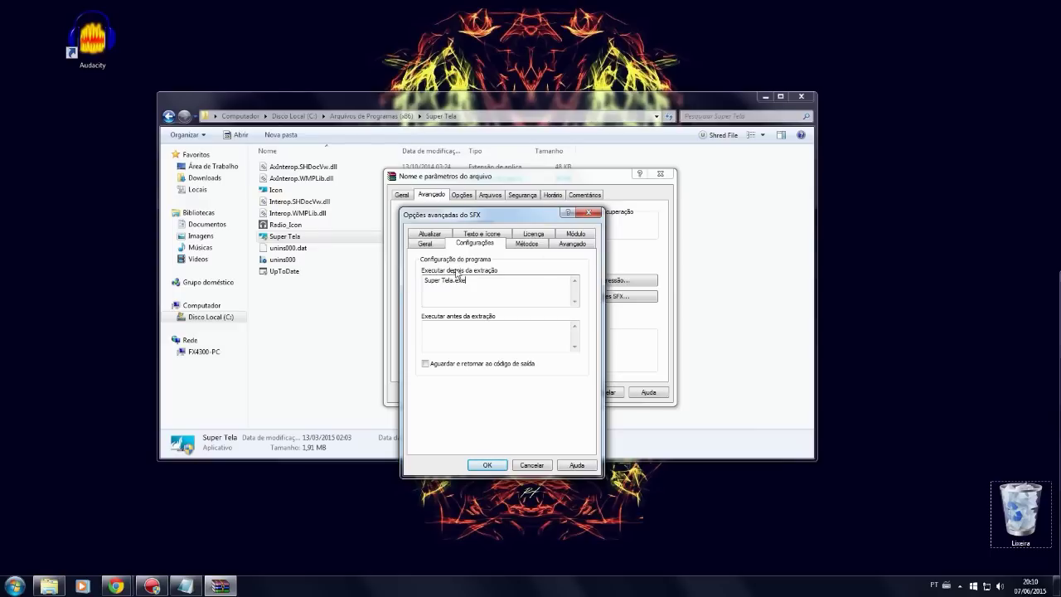
Step: Enable unpacking to a temporary folder and set the silent mode to Ocultar tudo
left_click(532, 243)
left_click(426, 273)
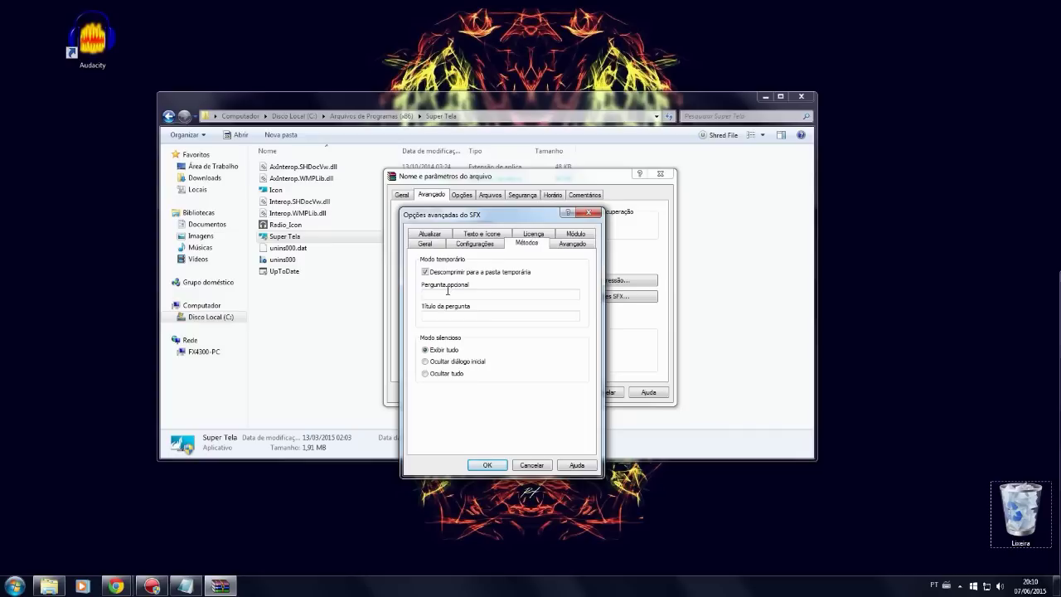
left_click(425, 373)
Step: Set the SFX window title to Super Tela
left_click(568, 245)
left_click(488, 236)
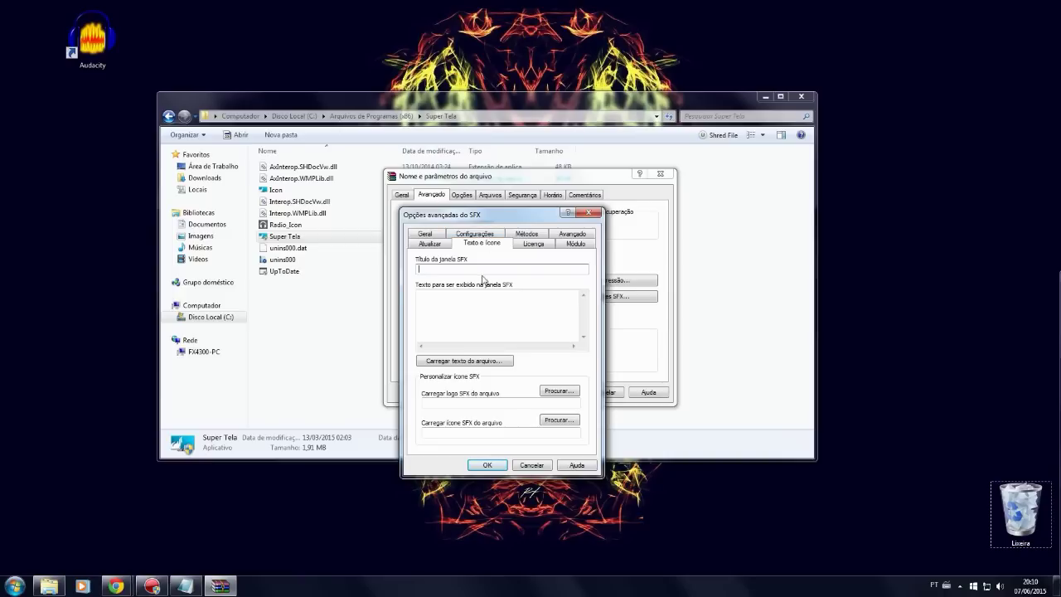
type("T")
type("uper T")
type("ela")
Step: Load the Custom-Icon-Design icon file from the Downloads folder as the SFX icon
left_click(559, 420)
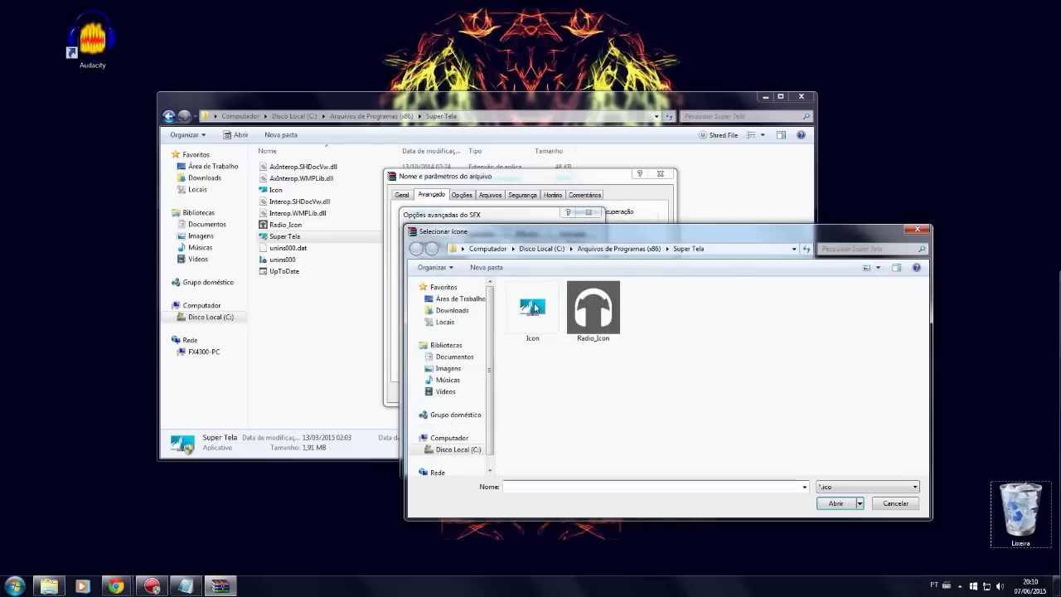
left_click(461, 299)
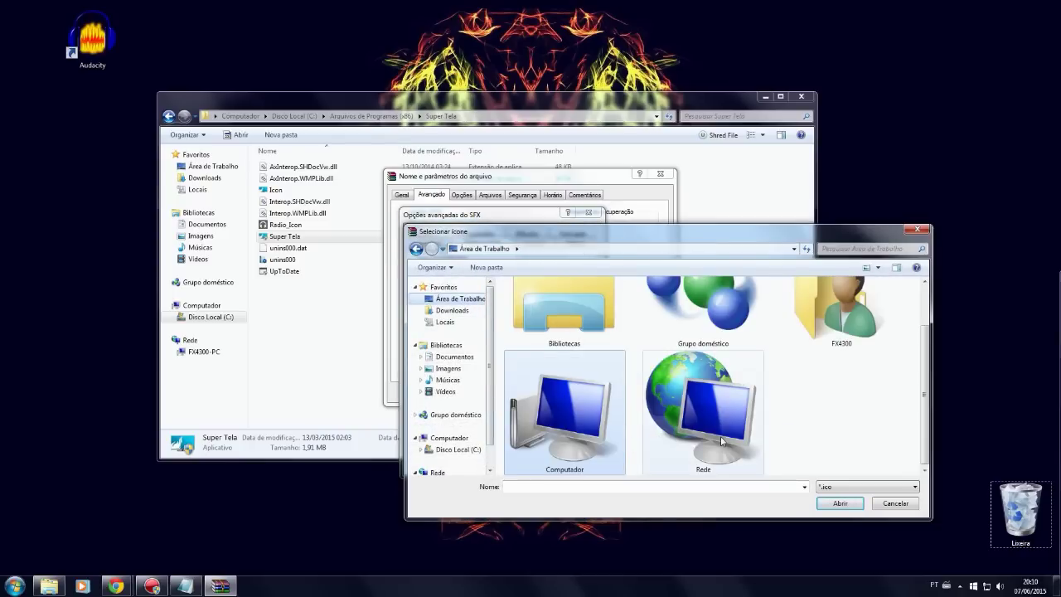
left_click(452, 310)
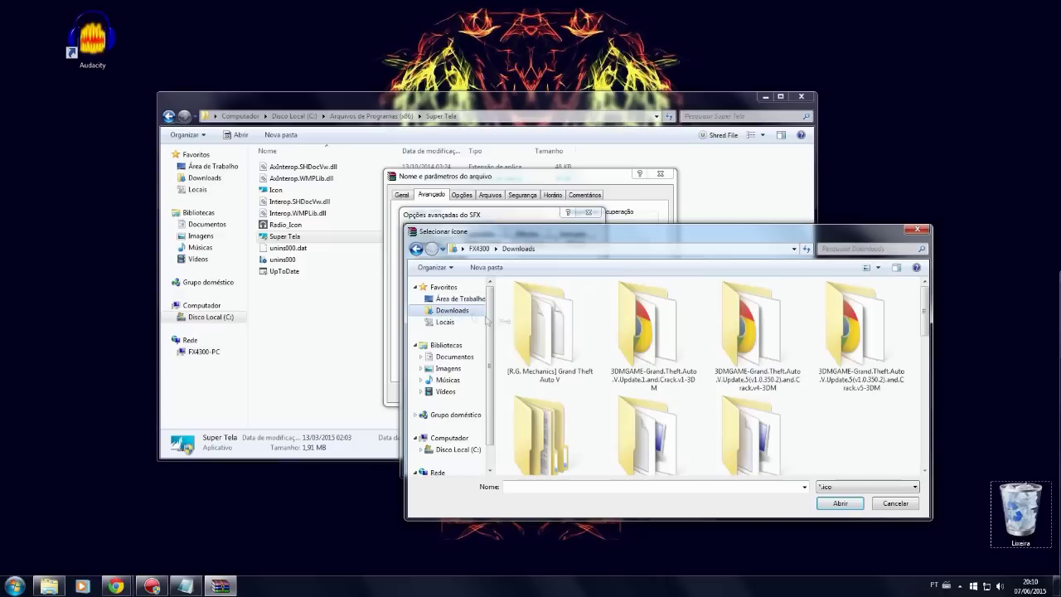
scroll(579, 368, "down", 5)
left_click(653, 419)
left_click(837, 503)
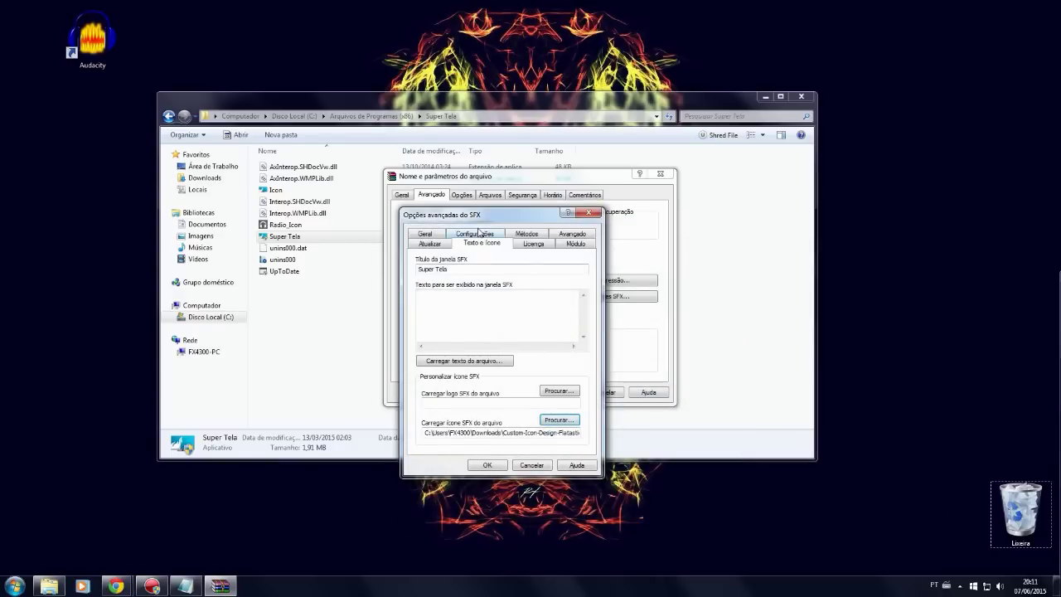
Step: Review the remaining SFX settings, including the post-extraction program and licence text, and accept the advanced SFX options
left_click(488, 235)
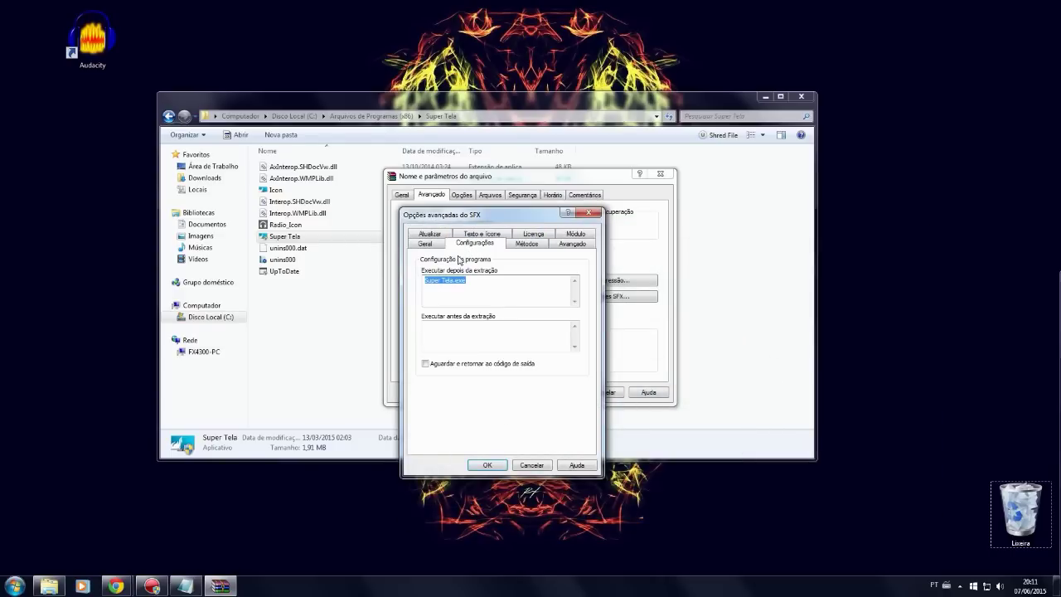
left_click(520, 235)
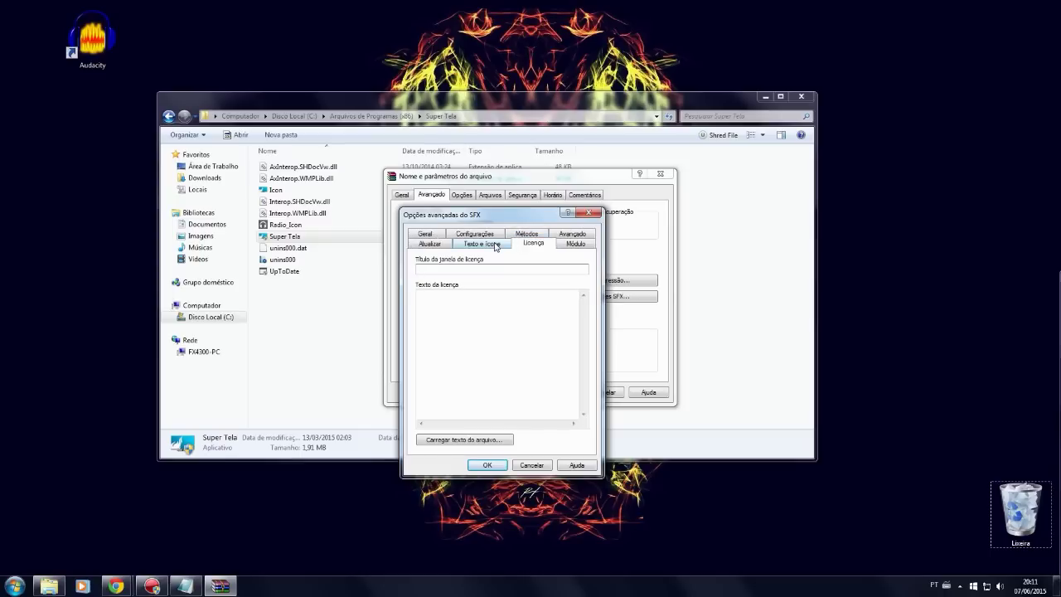
left_click(524, 234)
left_click(481, 465)
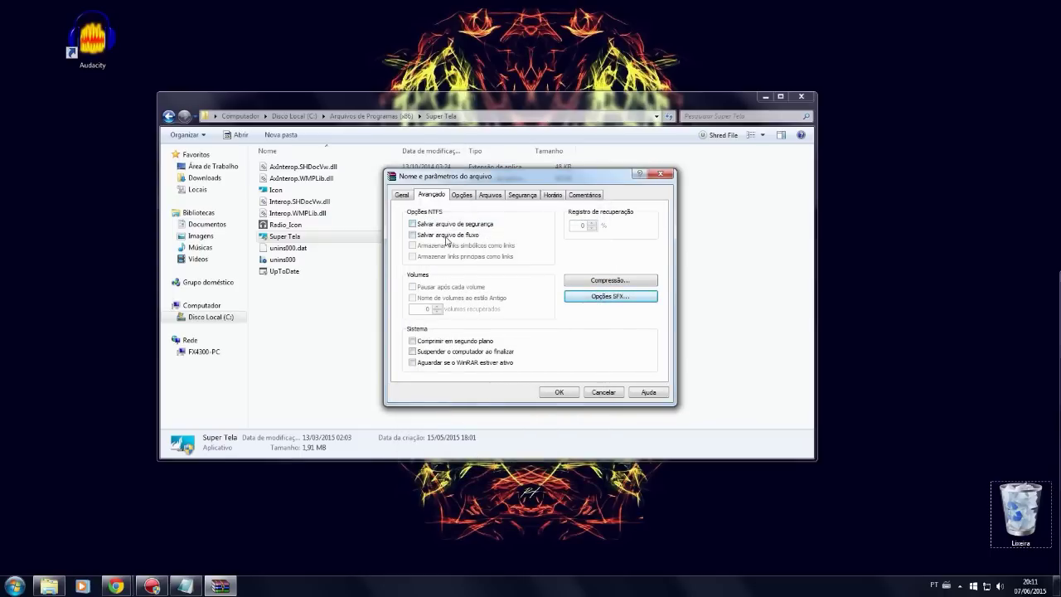
Step: Enable Comprimir em segundo plano and Salvar arquivo de segurança in the advanced archive settings
left_click(412, 341)
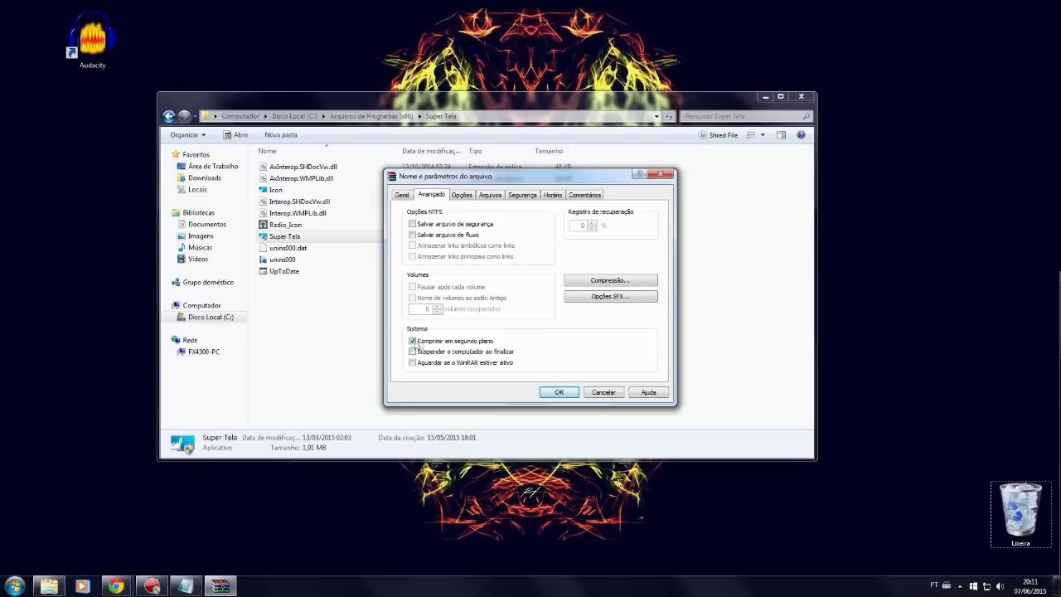
left_click(412, 224)
Step: Set the desktop as the destination for Super Tela.sfx.exe and create the self-extracting archive
left_click(402, 194)
left_click(623, 214)
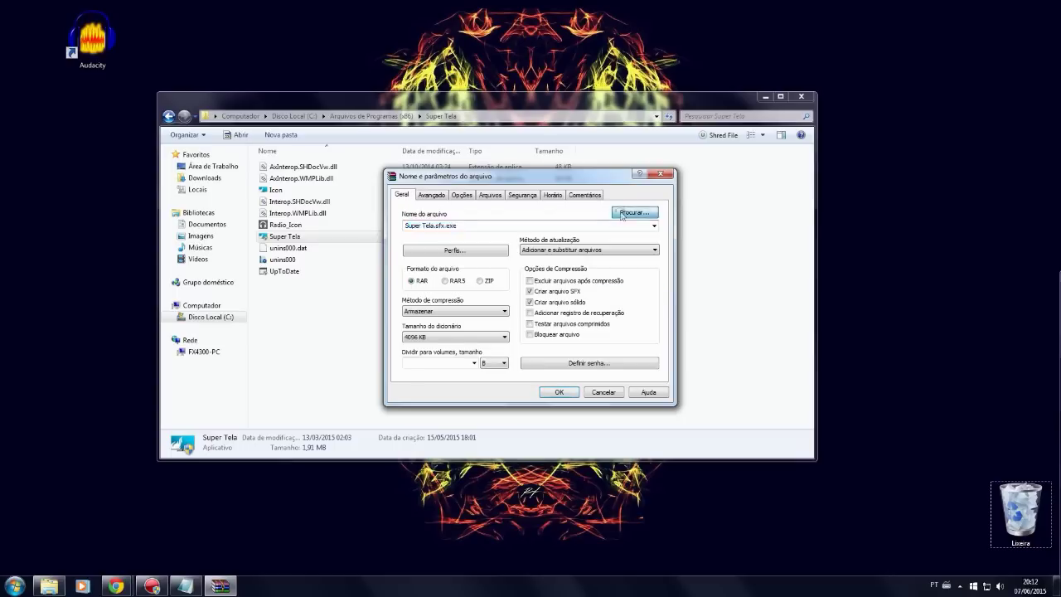
left_click(437, 244)
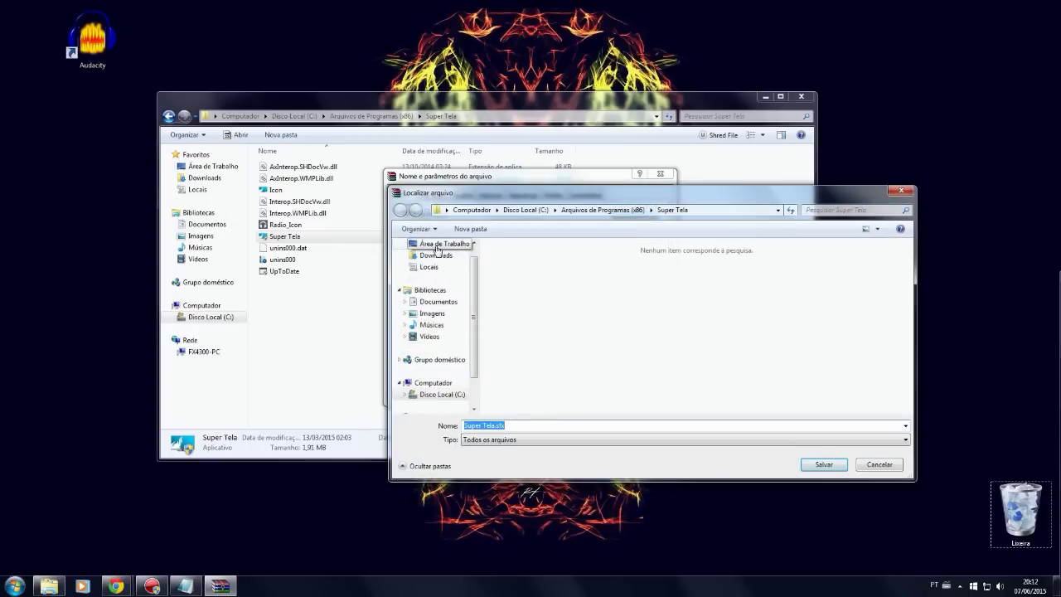
left_click(823, 464)
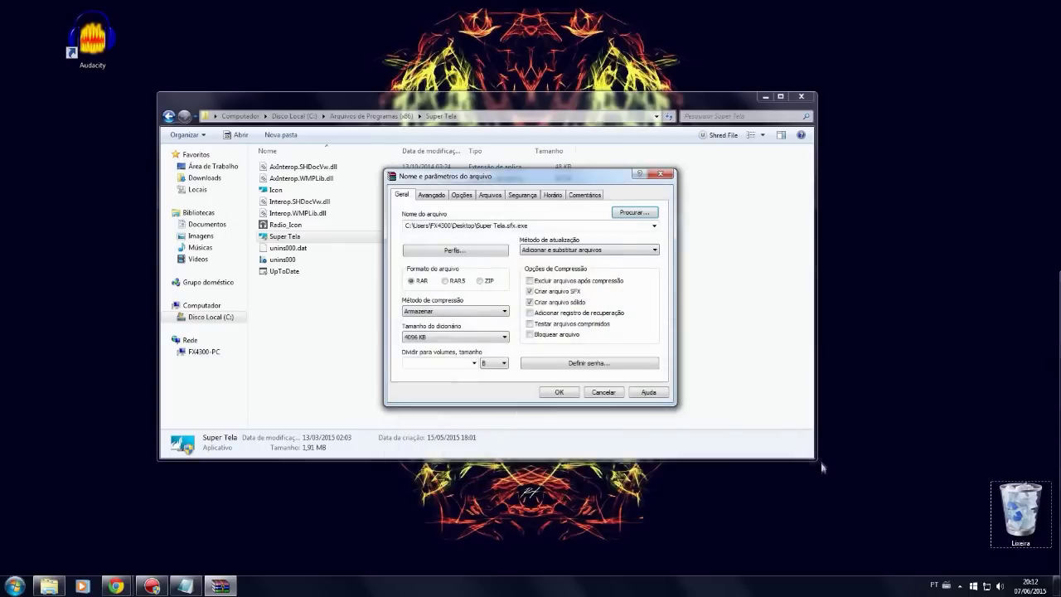
left_click(561, 392)
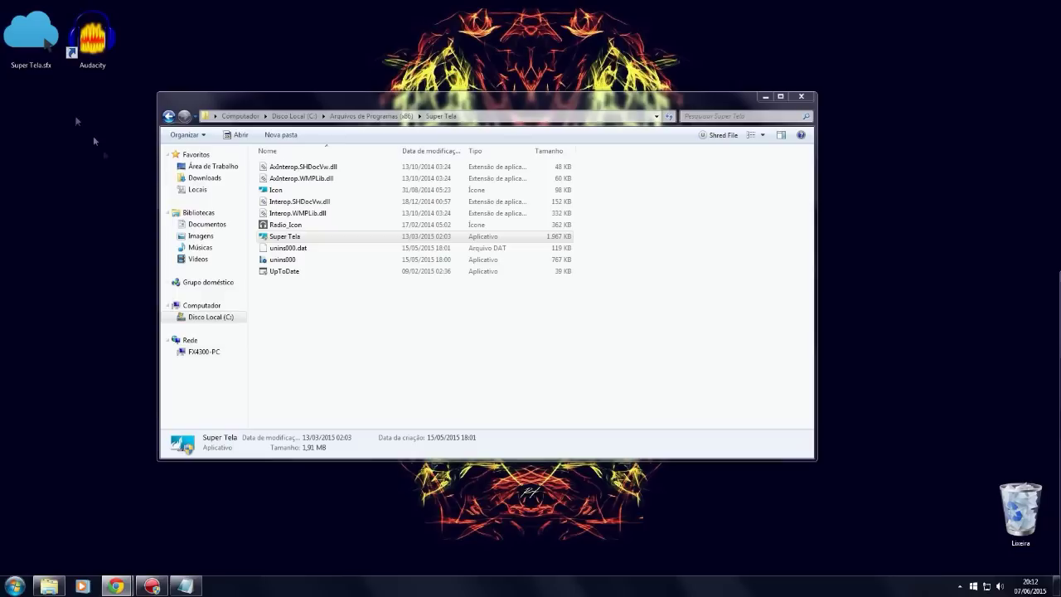
Step: Test Super Tela.sfx from the desktop, closing the program folder and declining to continue running scripts in the script error
left_click(28, 60)
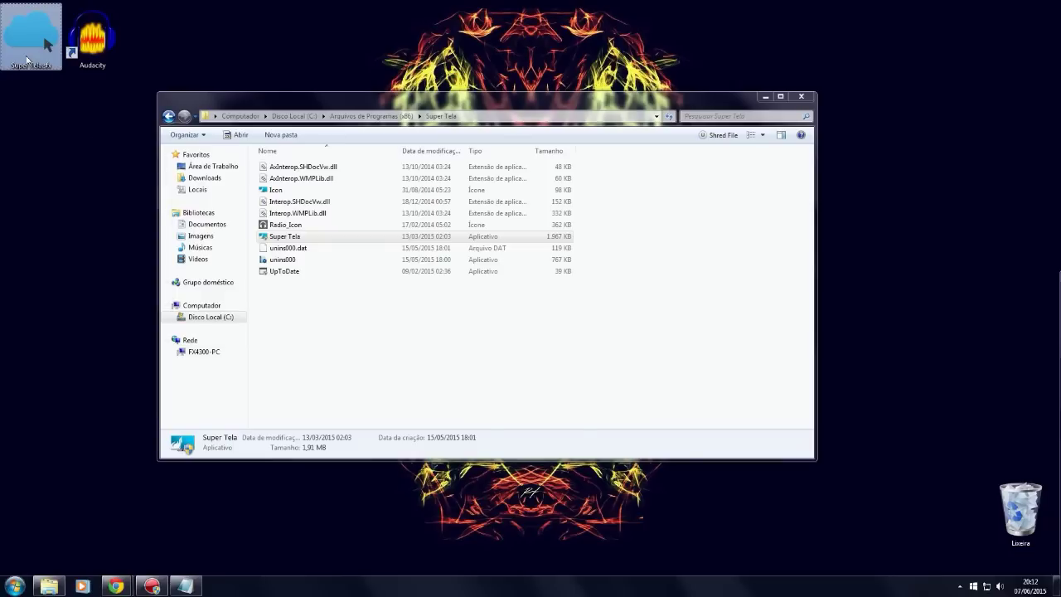
double_click(43, 32)
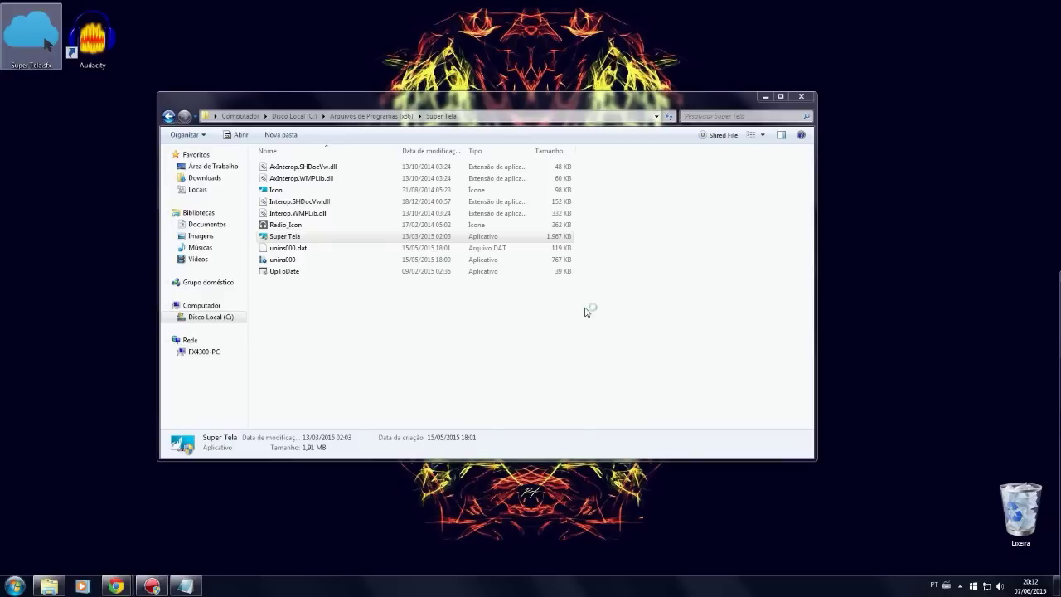
left_click(800, 97)
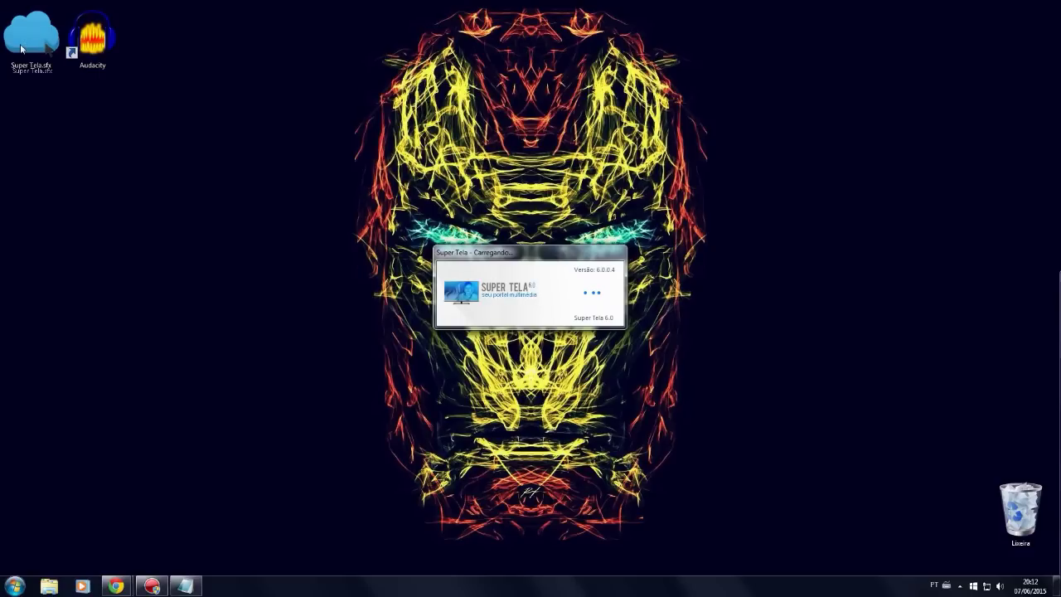
left_click_drag(21, 48, 207, 230)
left_click_drag(134, 160, 237, 298)
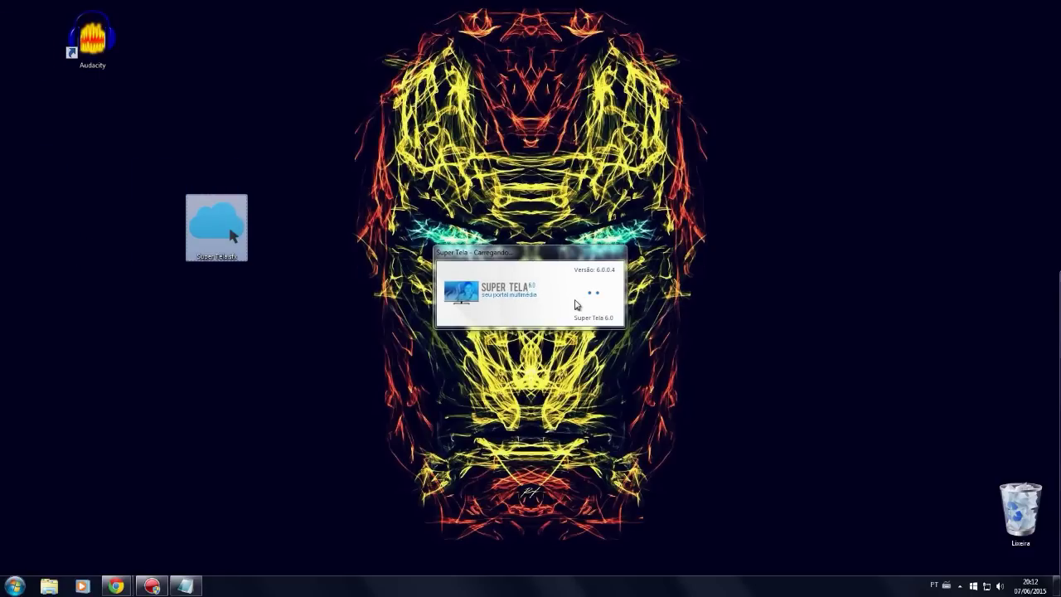
left_click_drag(212, 239, 5, 75)
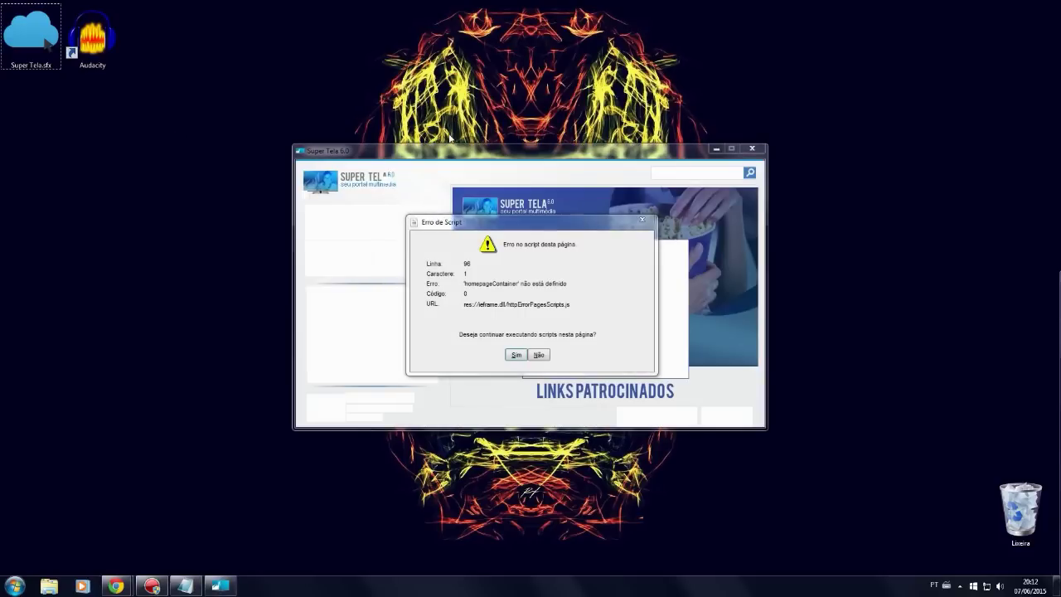
left_click(539, 353)
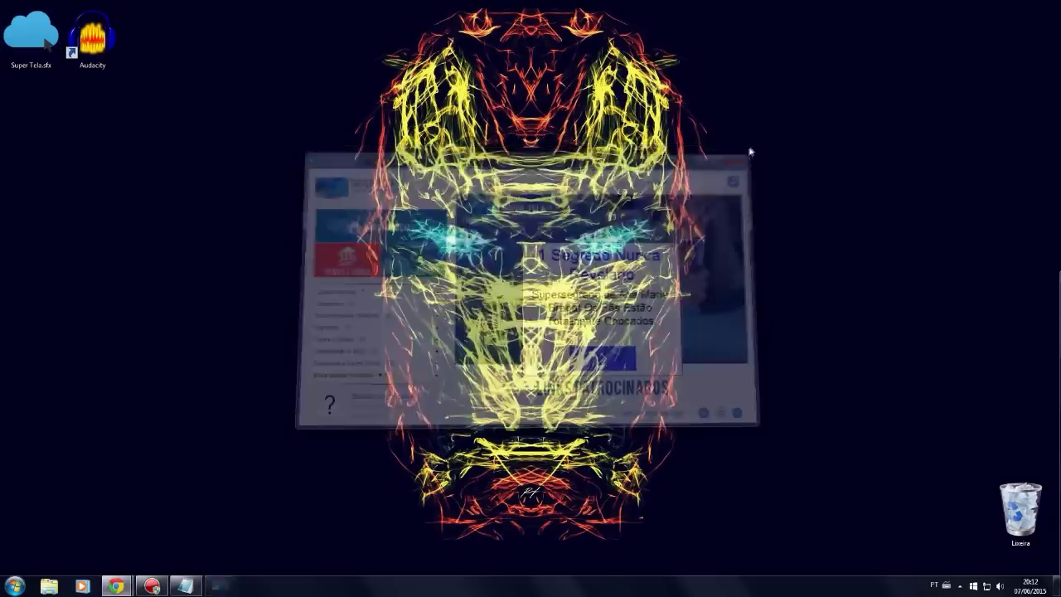
Step: Open Revo Uninstaller, uninstall Super Tela versão 6.0.0.4 through the end of its wizard, and close the uninstaller
left_click(15, 586)
type("rev")
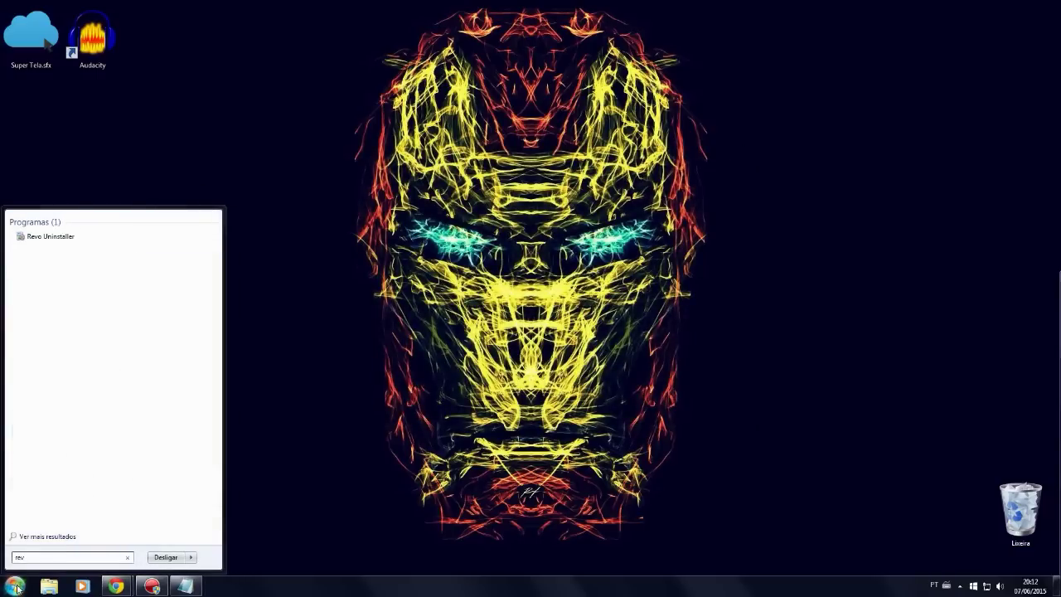
key("Return")
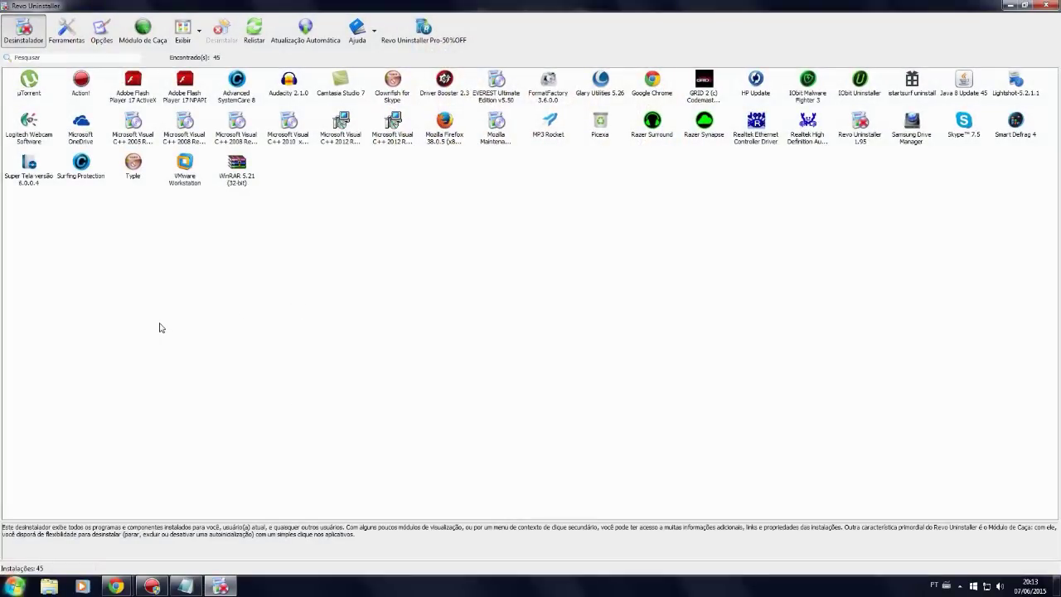
right_click(24, 174)
left_click(56, 180)
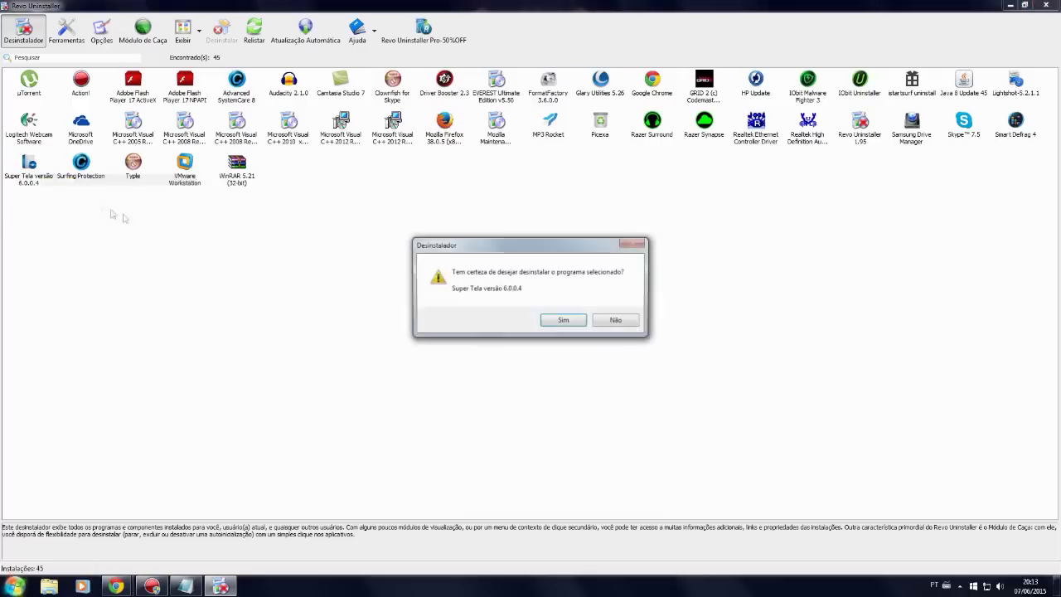
left_click(554, 320)
left_click(614, 398)
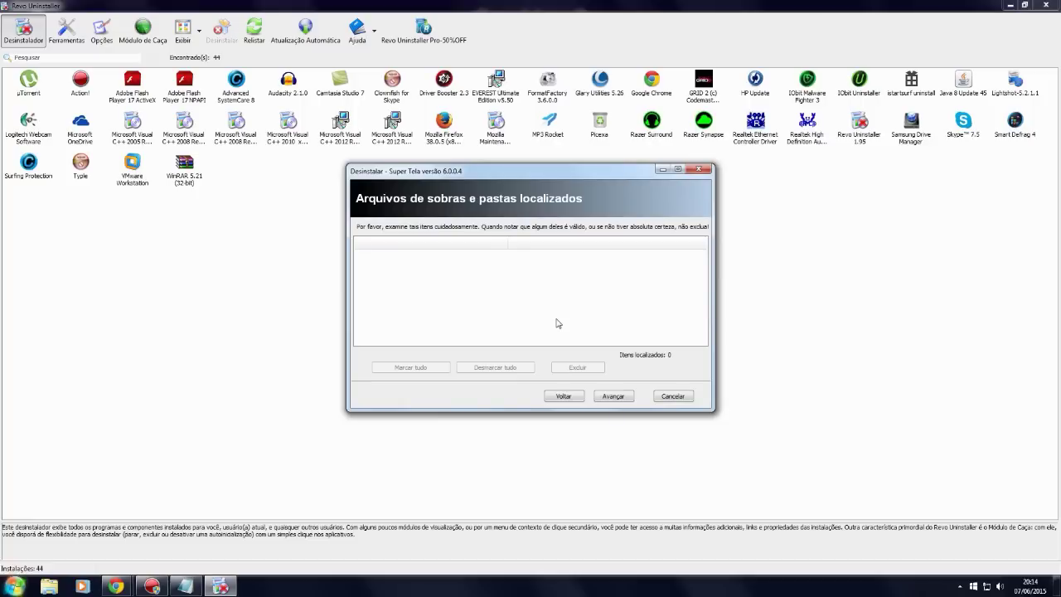
left_click(623, 399)
left_click(623, 399)
left_click(1046, 5)
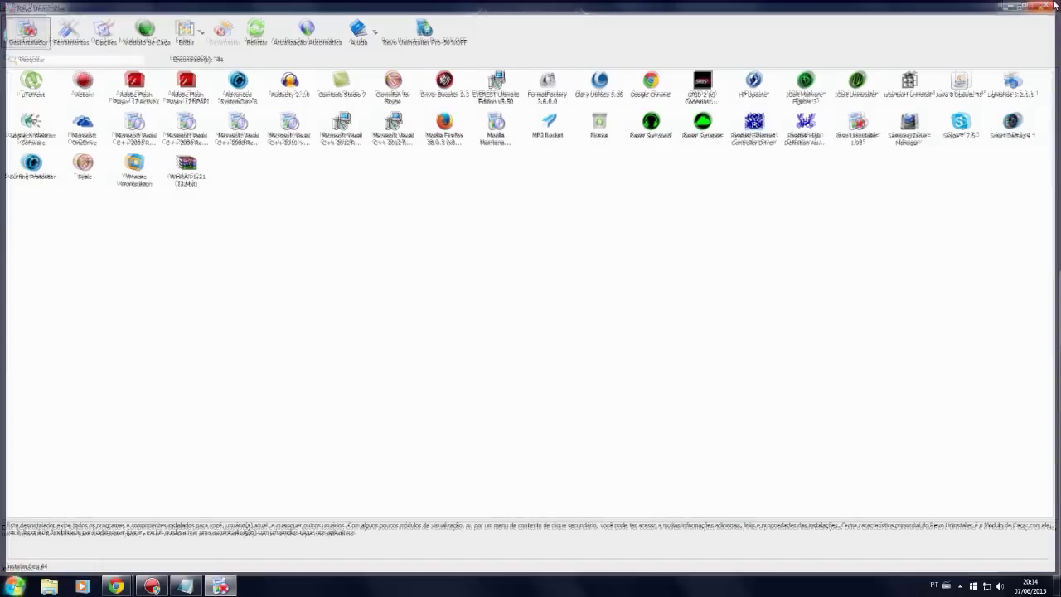
Step: Rearrange the desktop so Audacity sits in the first icon slot and Super Tela.sfx stands apart from it
left_click_drag(29, 37, 348, 178)
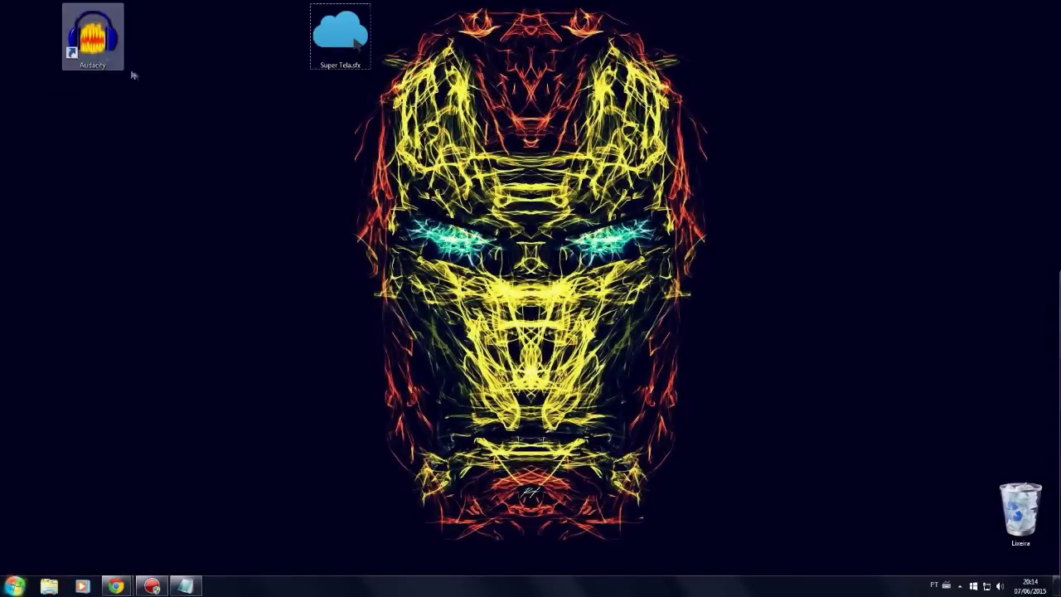
left_click_drag(92, 38, 33, 37)
Step: Run Super Tela.sfx with the installed program removed, decline to continue running scripts, and move its window higher on the desktop
left_click(354, 39)
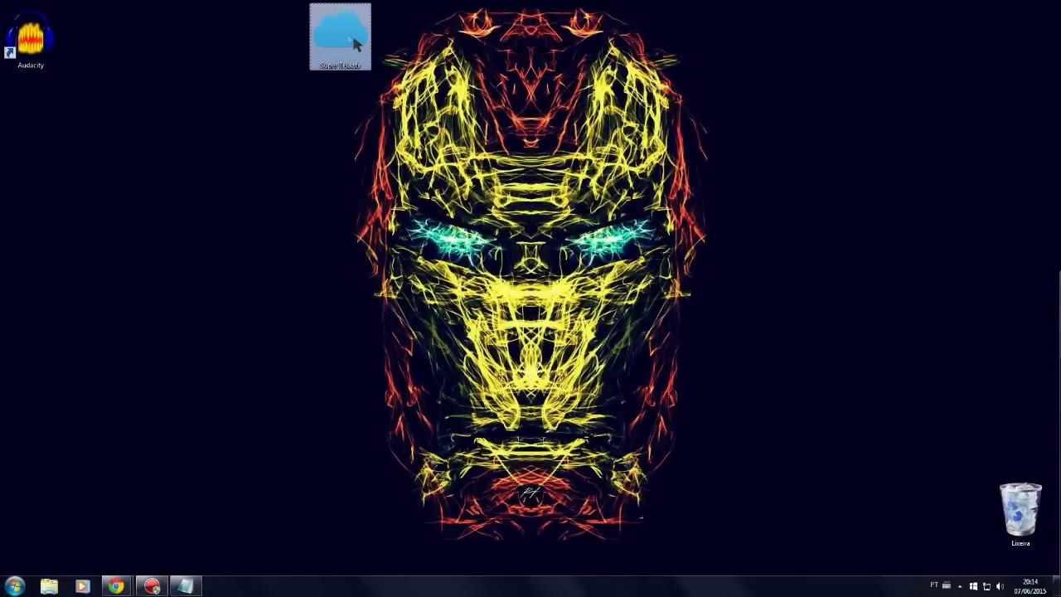
double_click(353, 39)
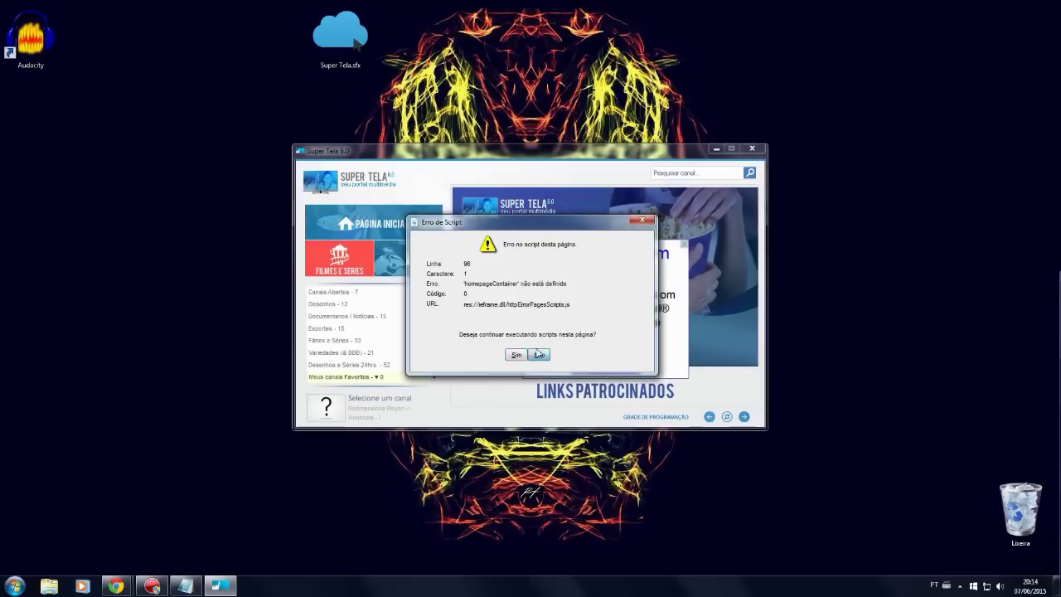
left_click(538, 354)
left_click_drag(602, 165, 597, 108)
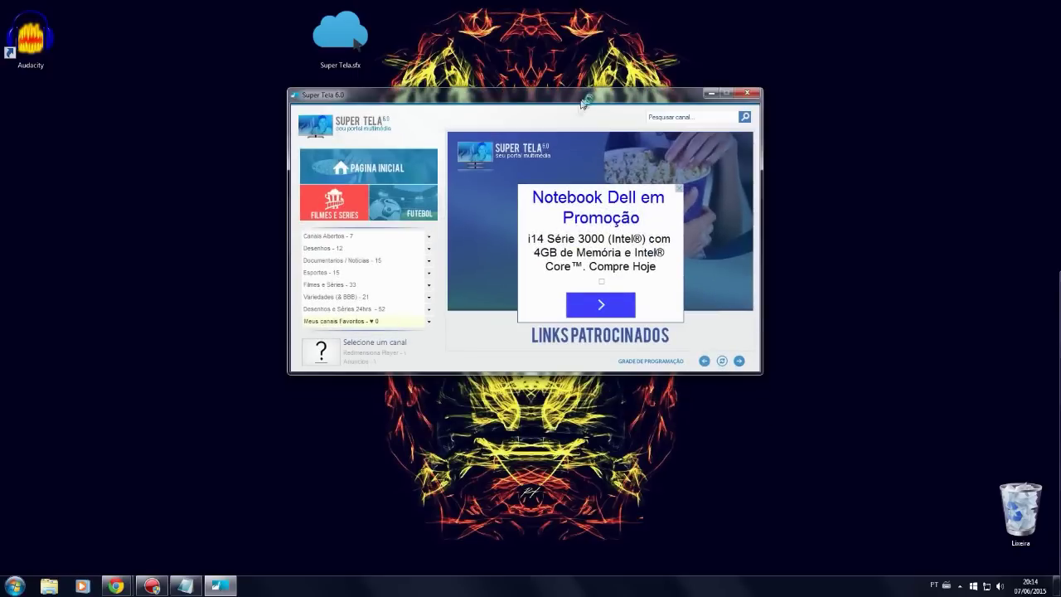